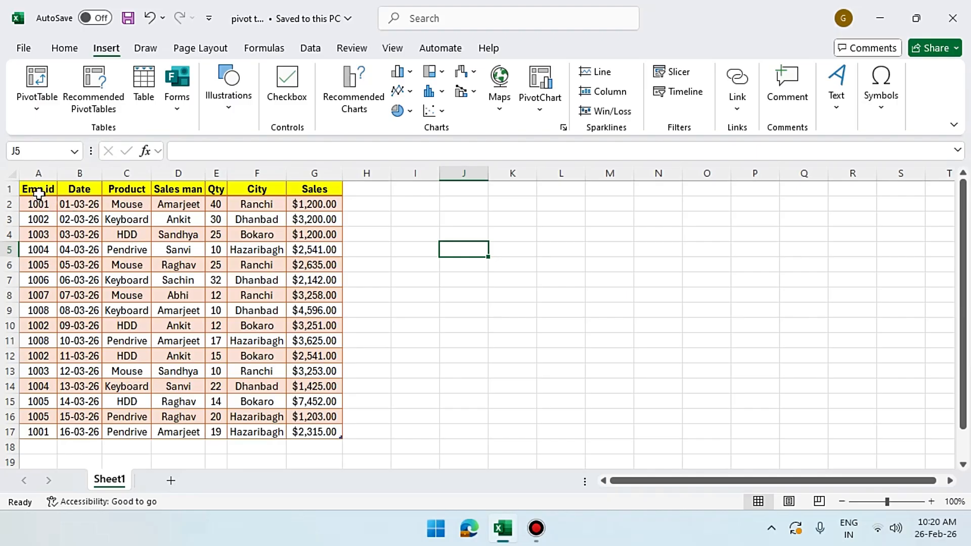
Walk through the sales data columns: dates, products, salespeople and cities
left_click_drag(38, 190, 295, 431)
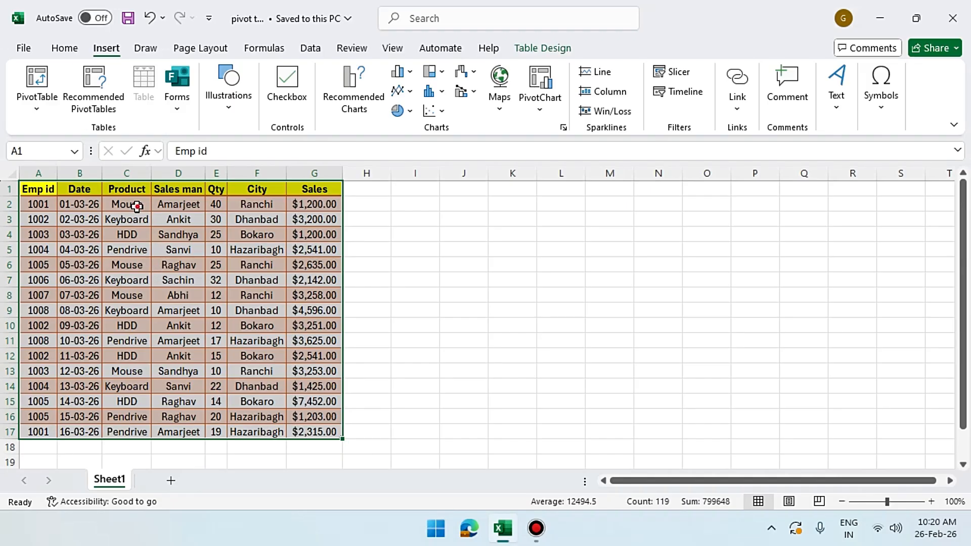
left_click(129, 205)
left_click(131, 218)
left_click(135, 234)
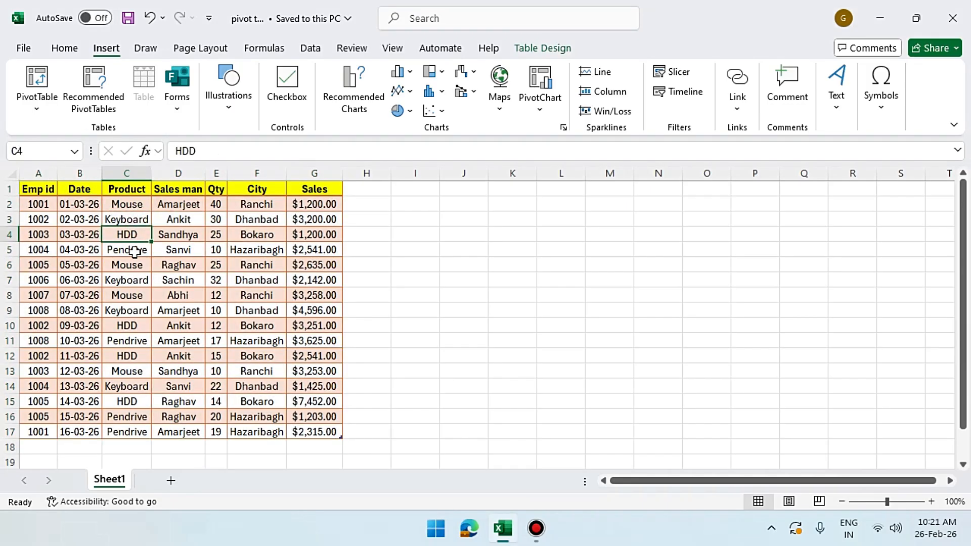
left_click(134, 250)
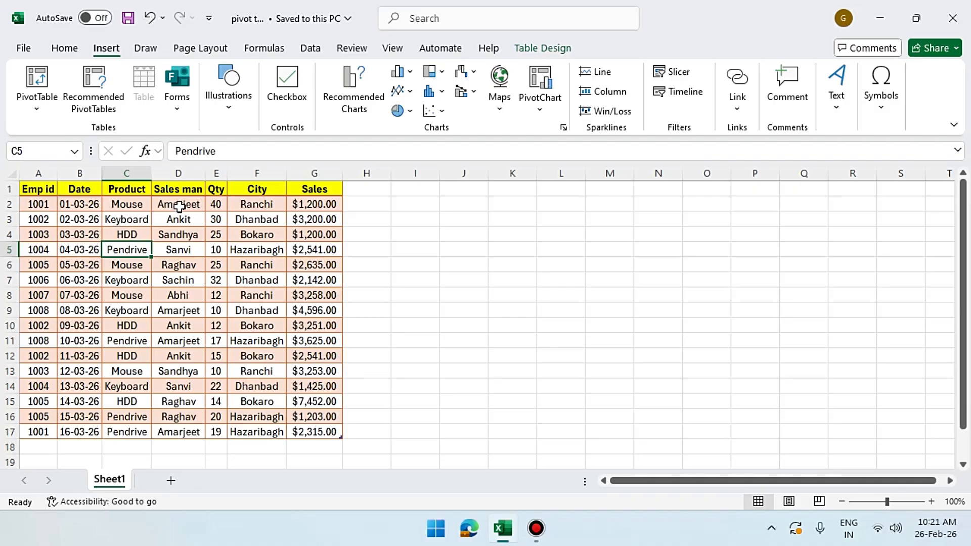
left_click_drag(180, 205, 180, 311)
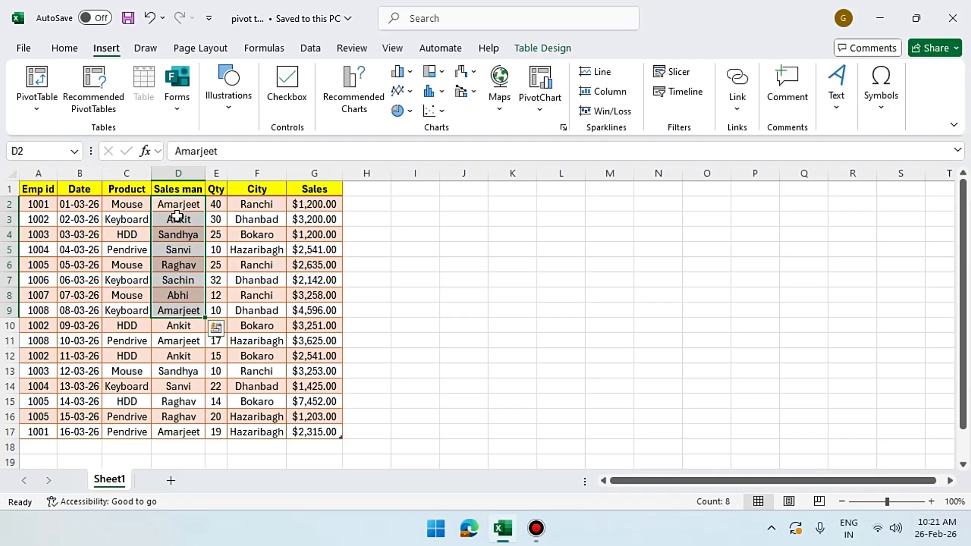
left_click(127, 215)
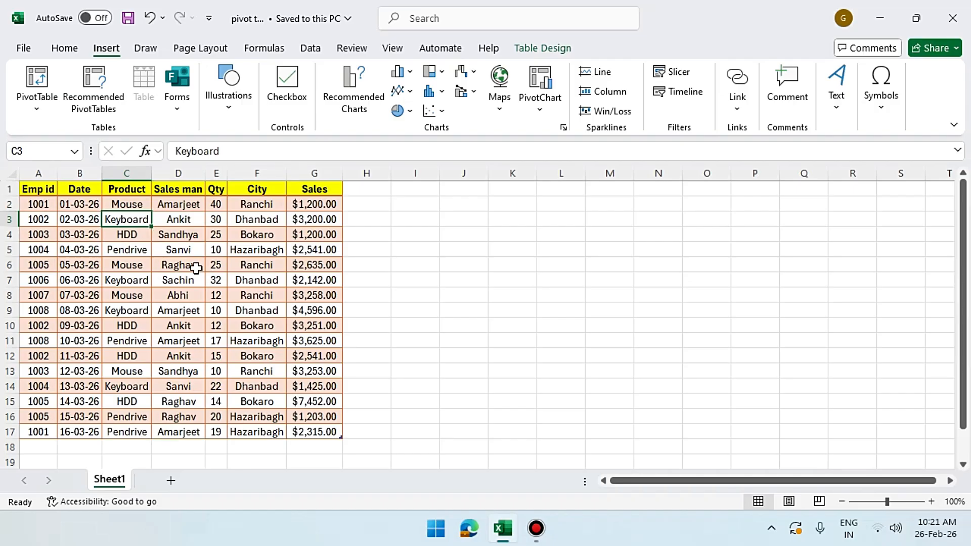
left_click(167, 206)
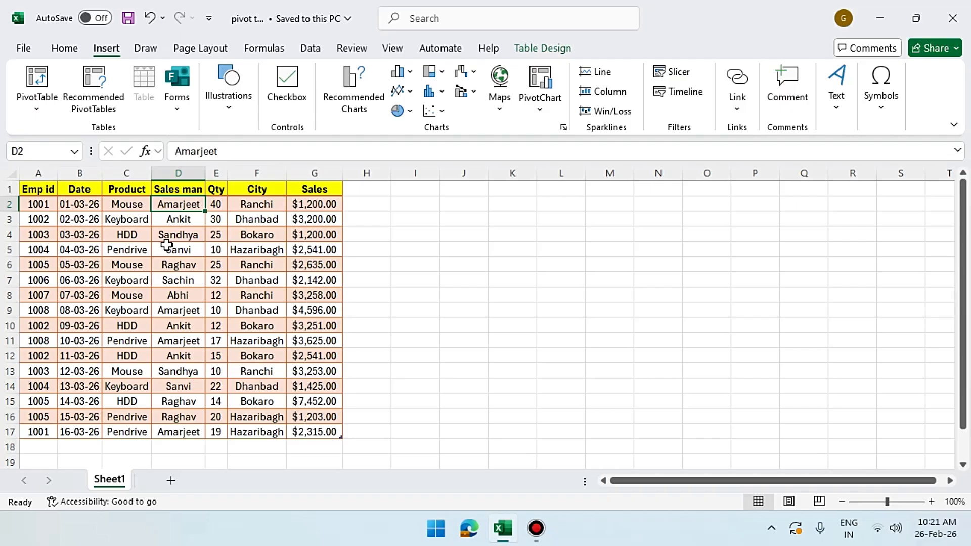
left_click(124, 207)
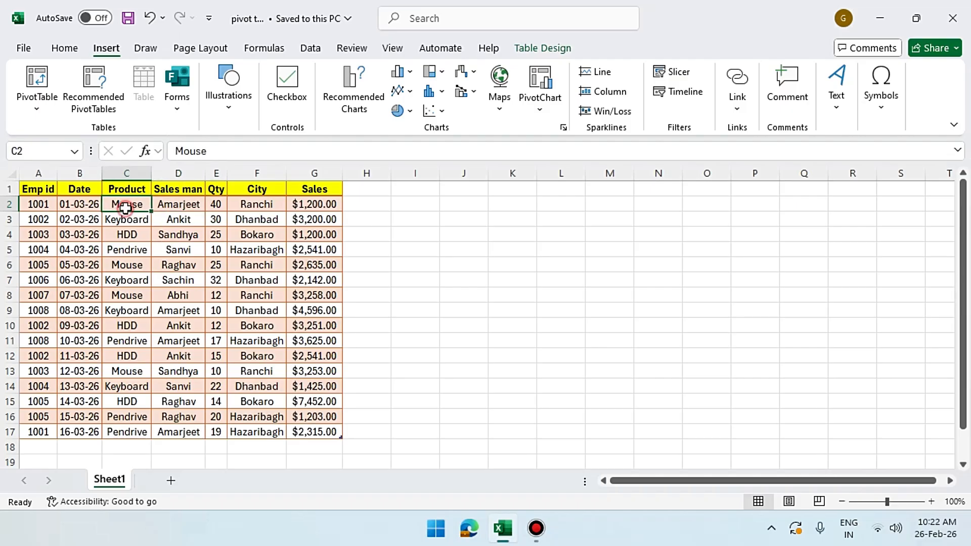
left_click(268, 206)
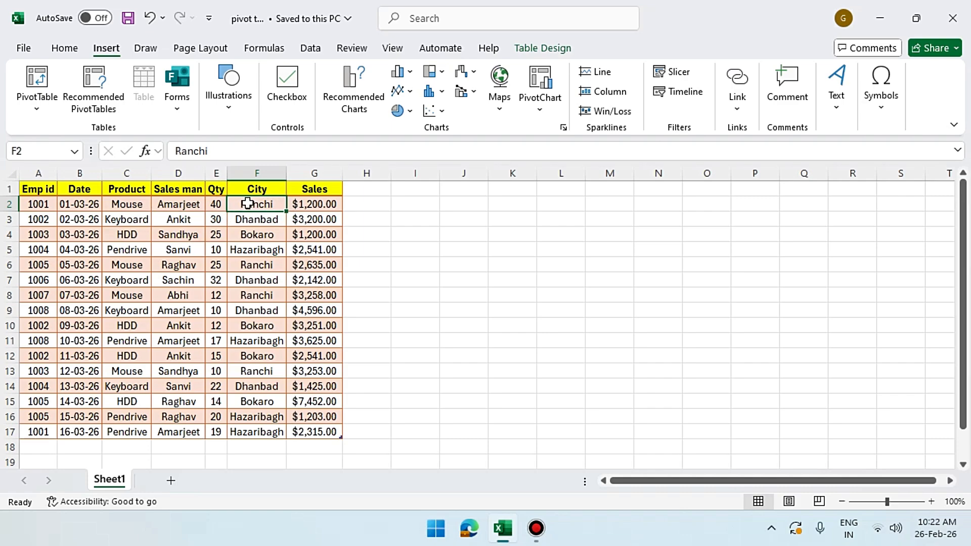
left_click(94, 206)
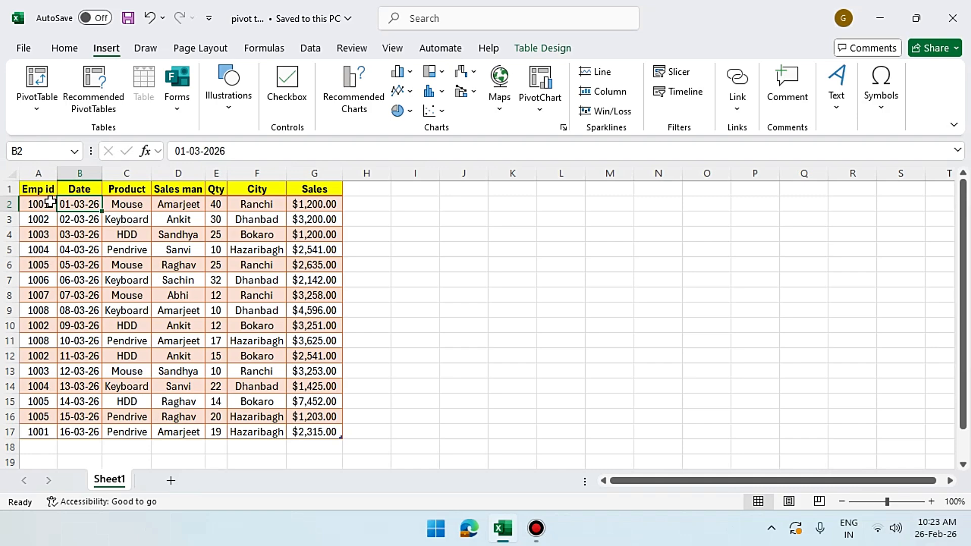
Drag-select the data table from the Emp id header down to row 17
left_click_drag(44, 193, 311, 432)
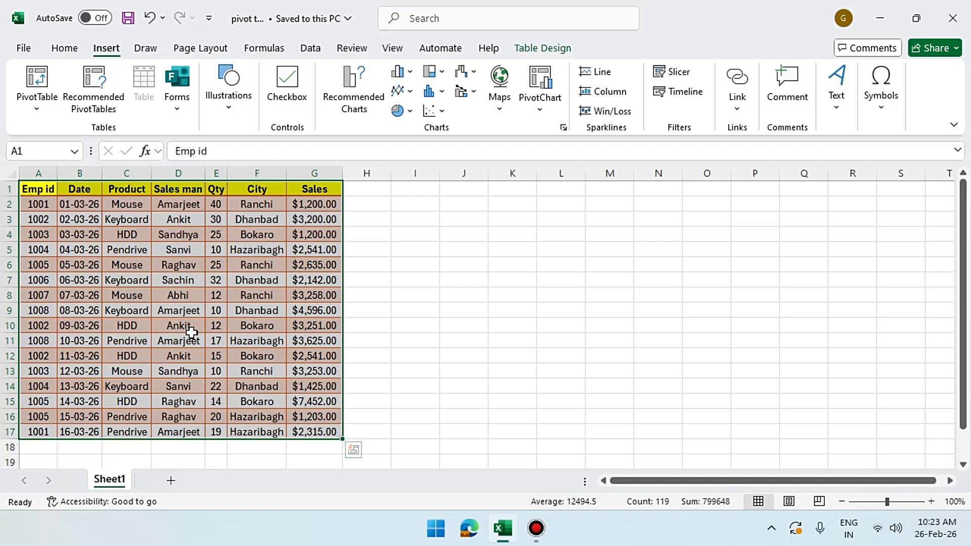
left_click(81, 219)
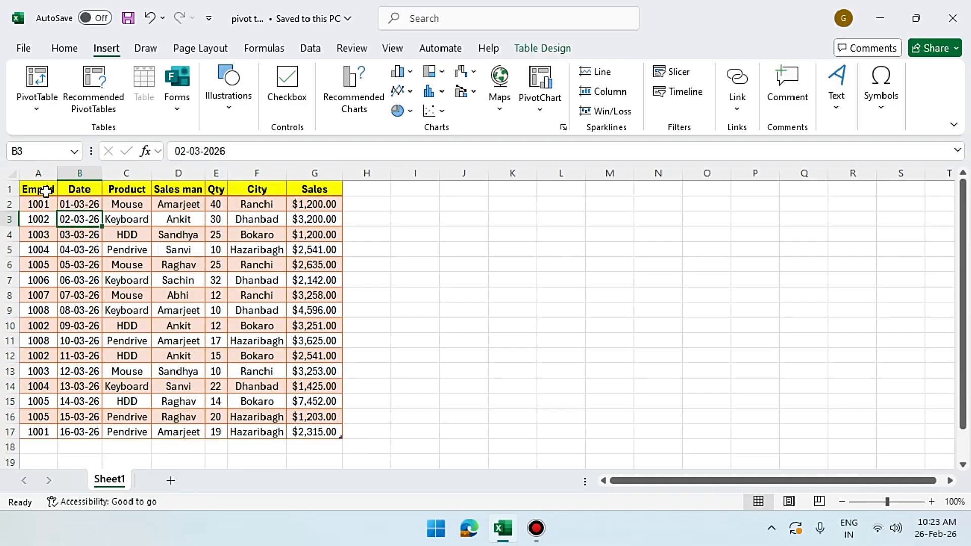
left_click_drag(44, 191, 315, 432)
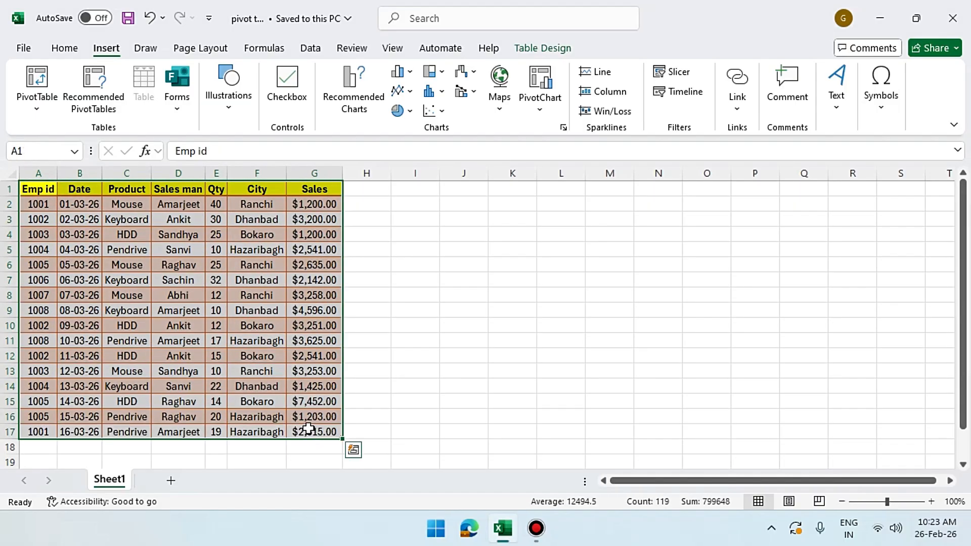
left_click(209, 320)
left_click_drag(49, 189, 329, 433)
scroll(74, 395, "down", 1)
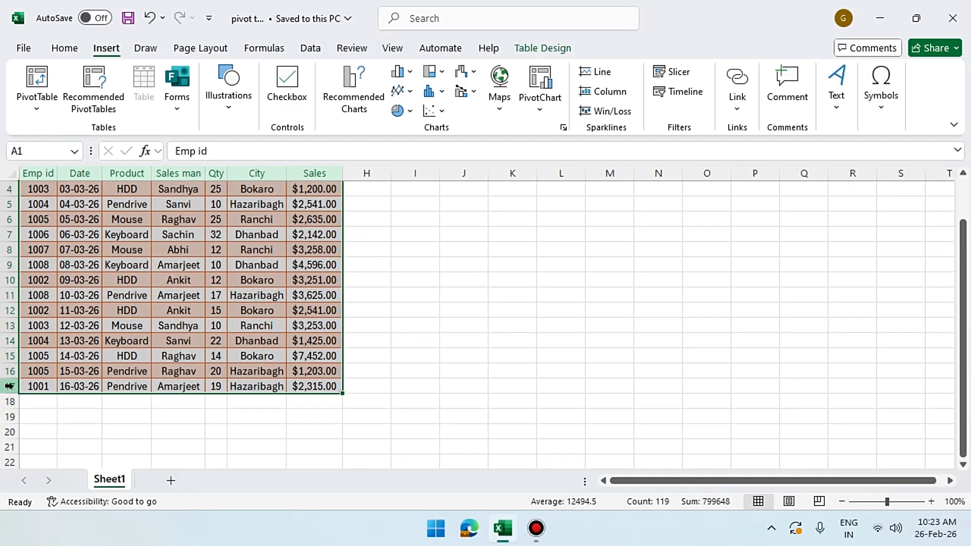
left_click(9, 387)
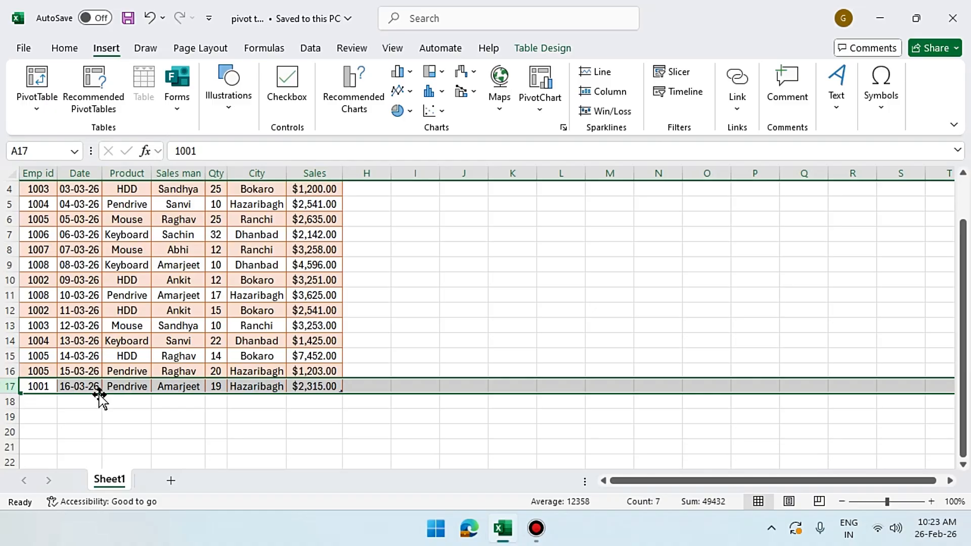
scroll(113, 325, "up", 1)
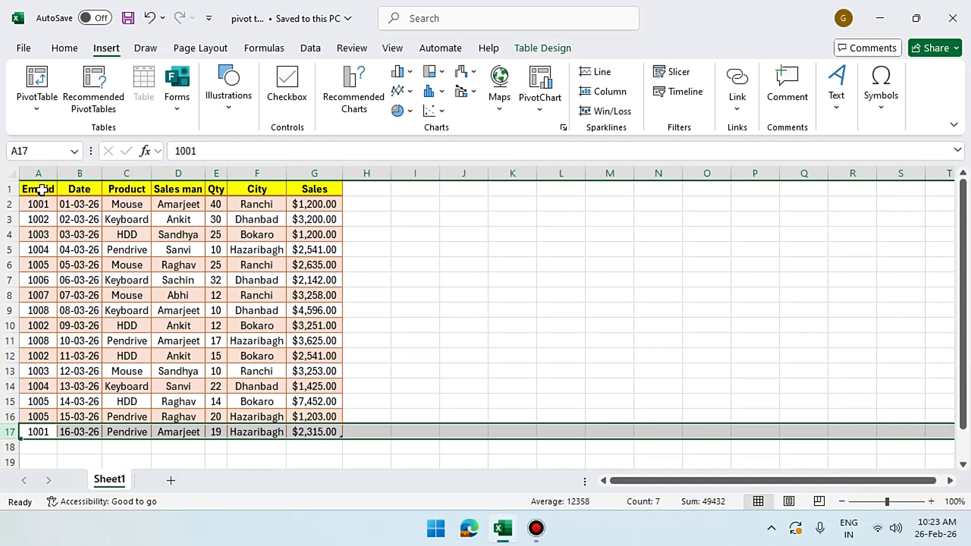
left_click_drag(38, 189, 308, 433)
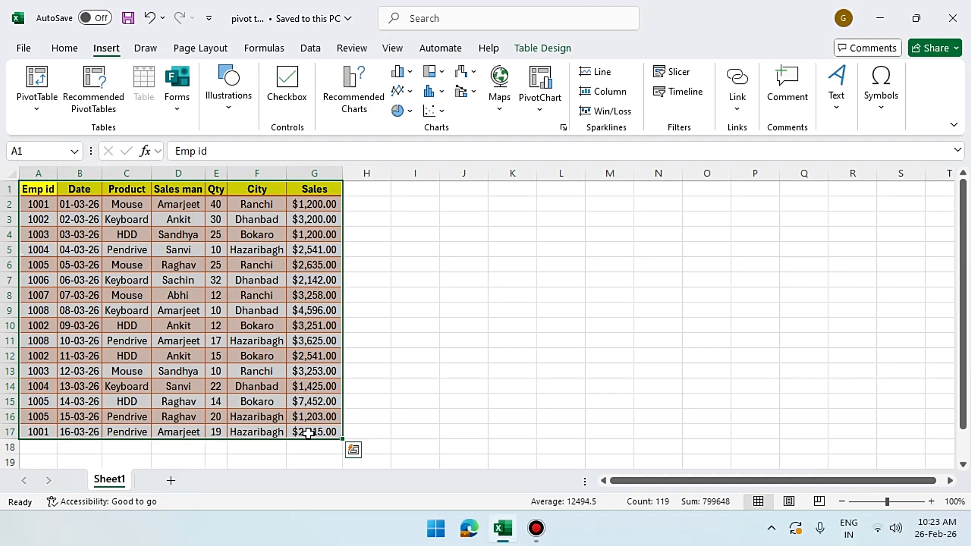
Select A1:G17 from A1 using Ctrl+Shift+Down then Ctrl+Shift+Right
left_click(39, 193)
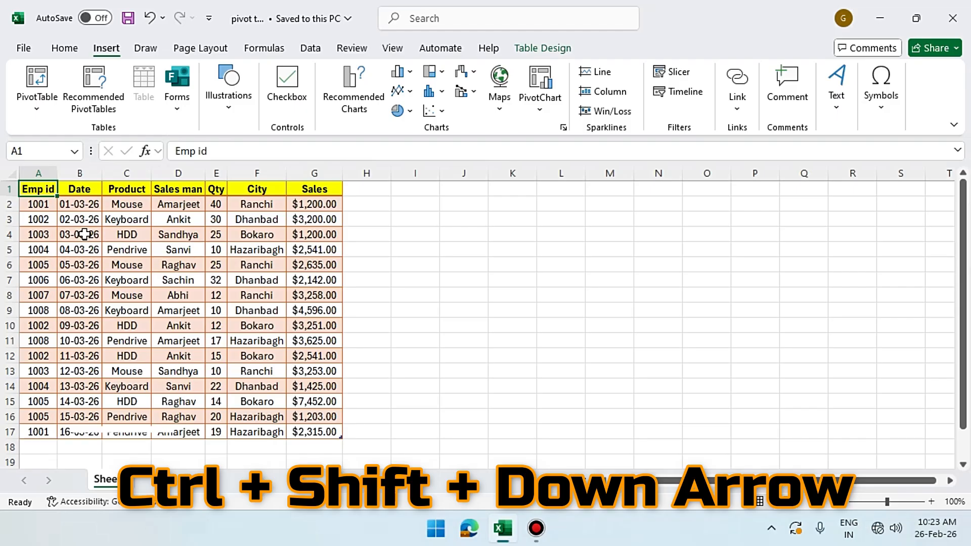
key("ctrl+shift+Down")
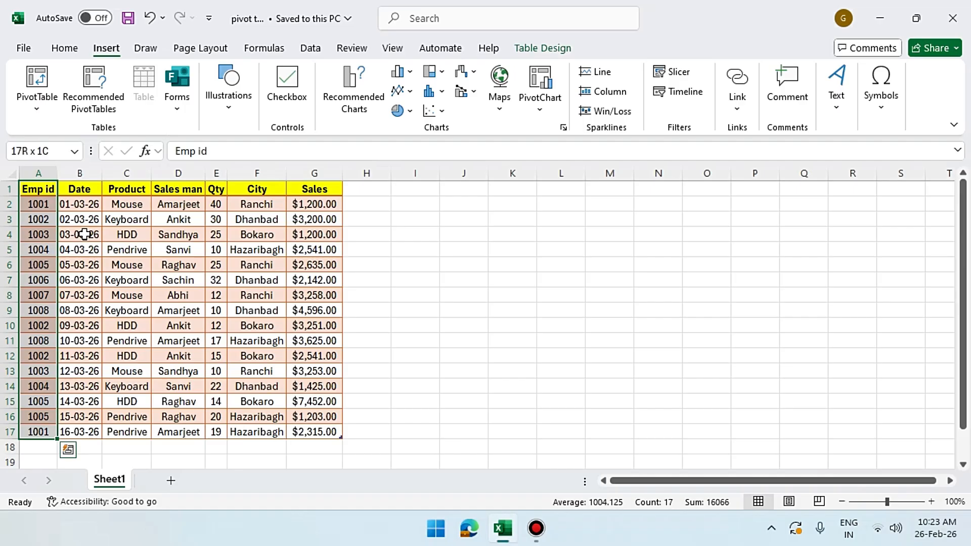
key("ctrl+shift+Right")
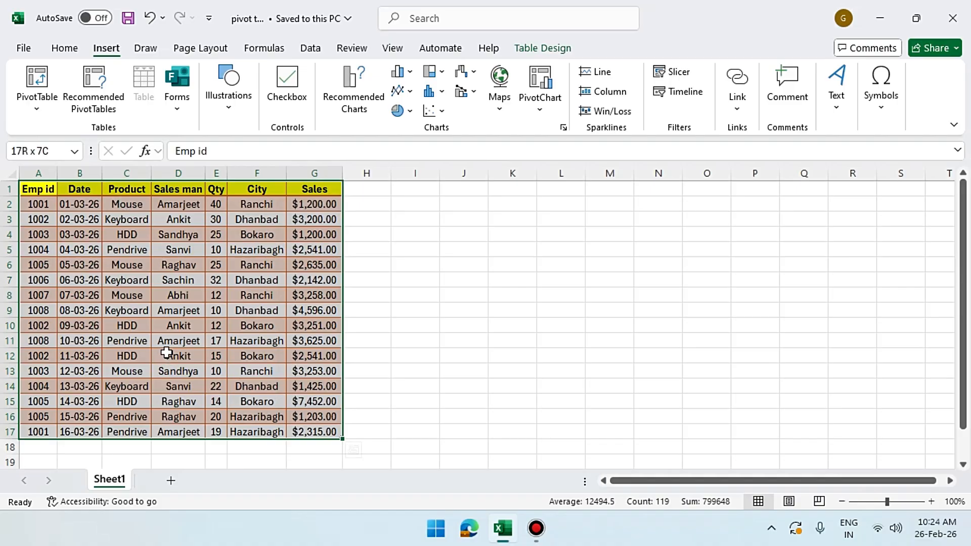
Start a PivotTable from Table1 via Insert > PivotTable > From Table/Range
left_click(41, 109)
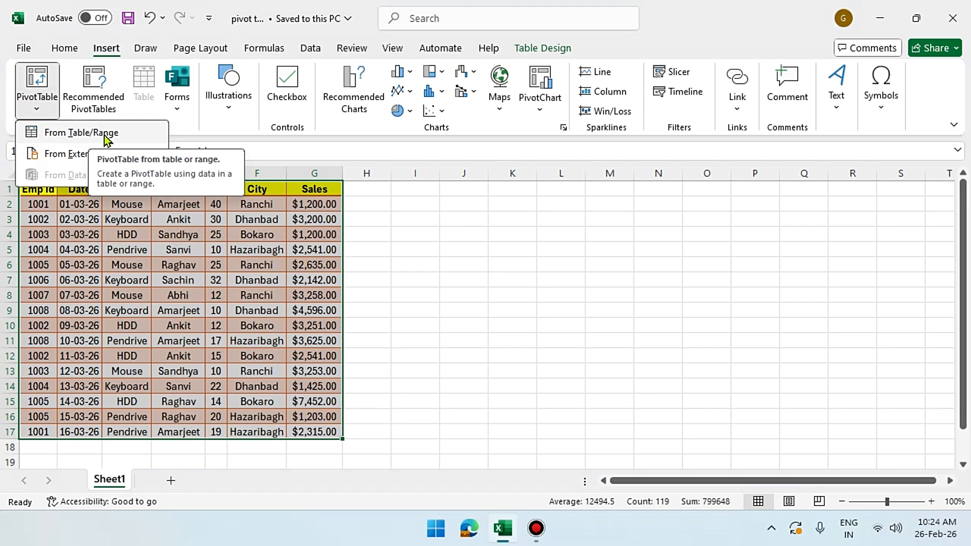
left_click(105, 49)
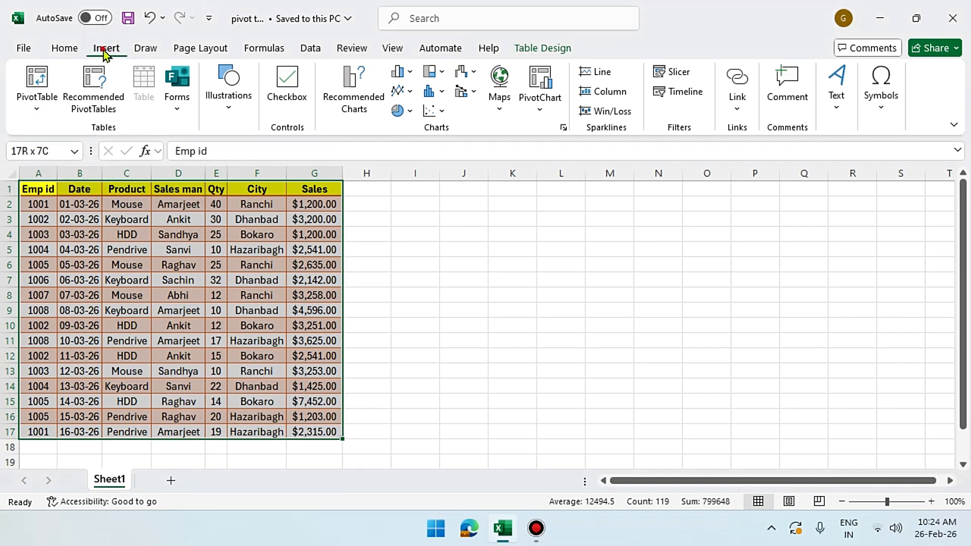
left_click(73, 48)
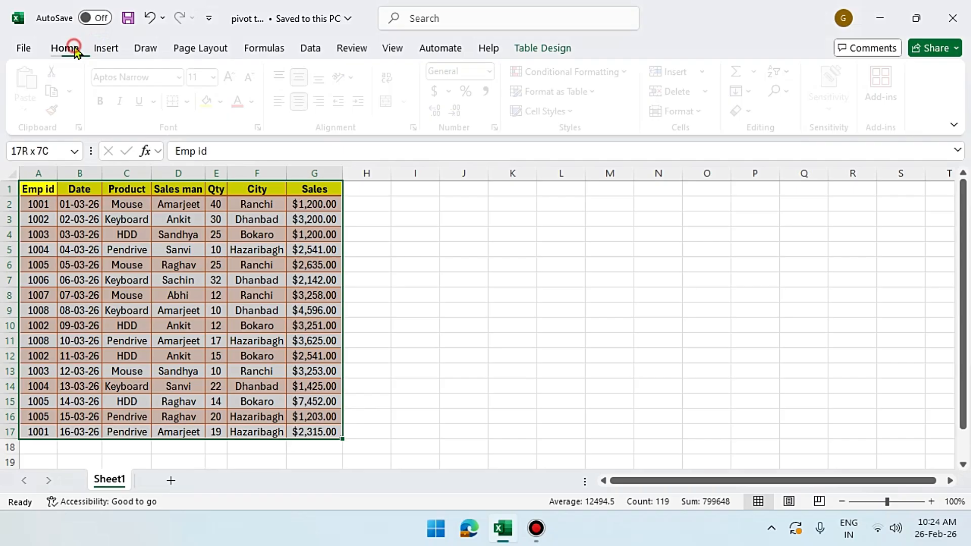
left_click(110, 49)
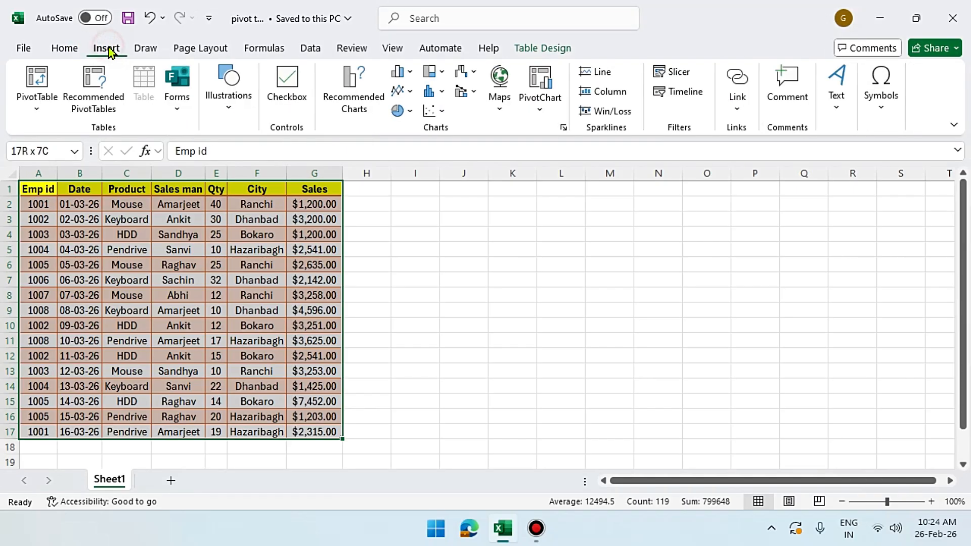
left_click(40, 106)
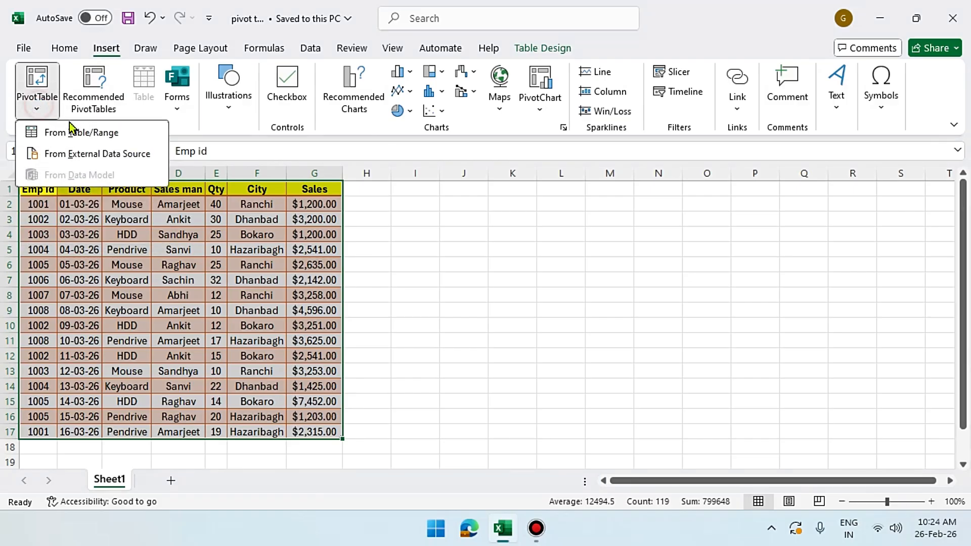
left_click(101, 134)
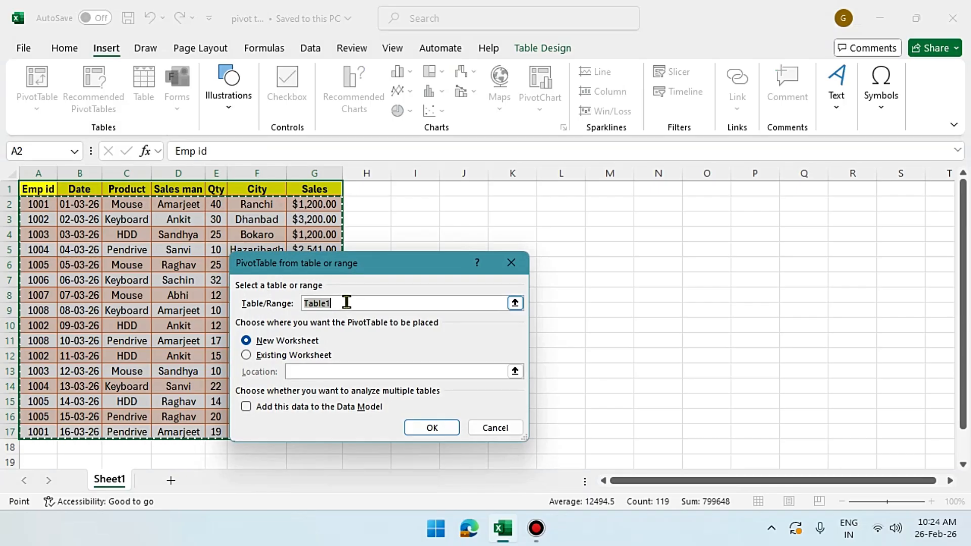
Create the PivotTable from Table1 on a New Worksheet, then return to Sheet1
left_click(294, 341)
left_click(300, 356)
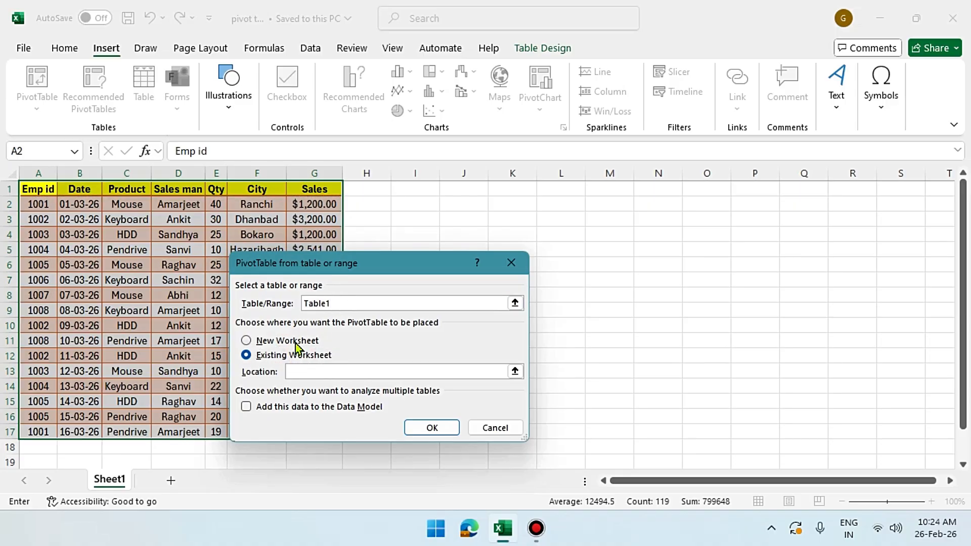
left_click(296, 342)
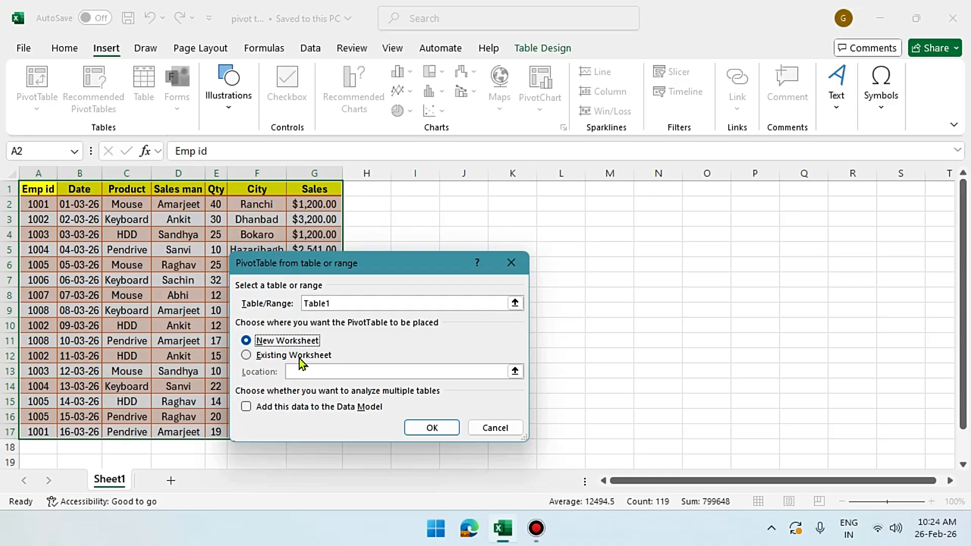
left_click(299, 360)
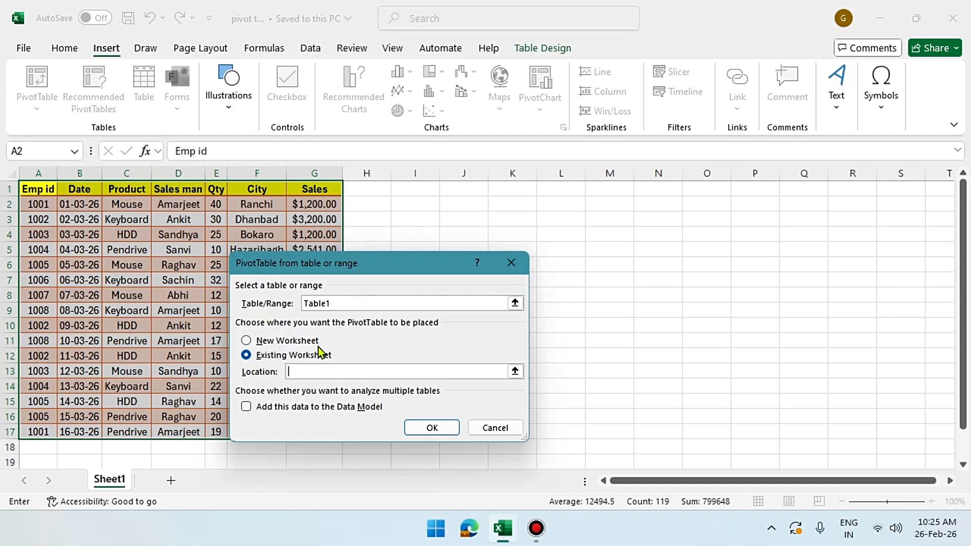
left_click(288, 344)
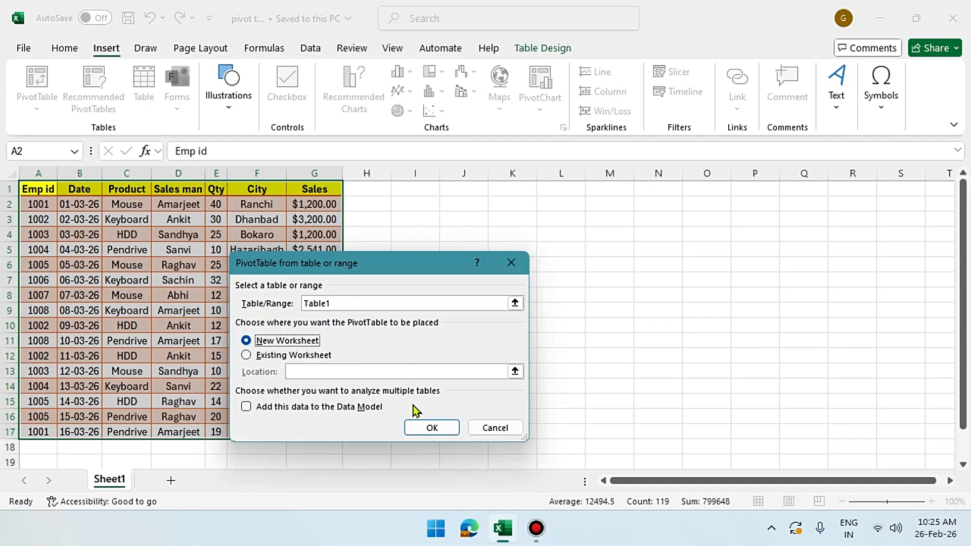
left_click(430, 430)
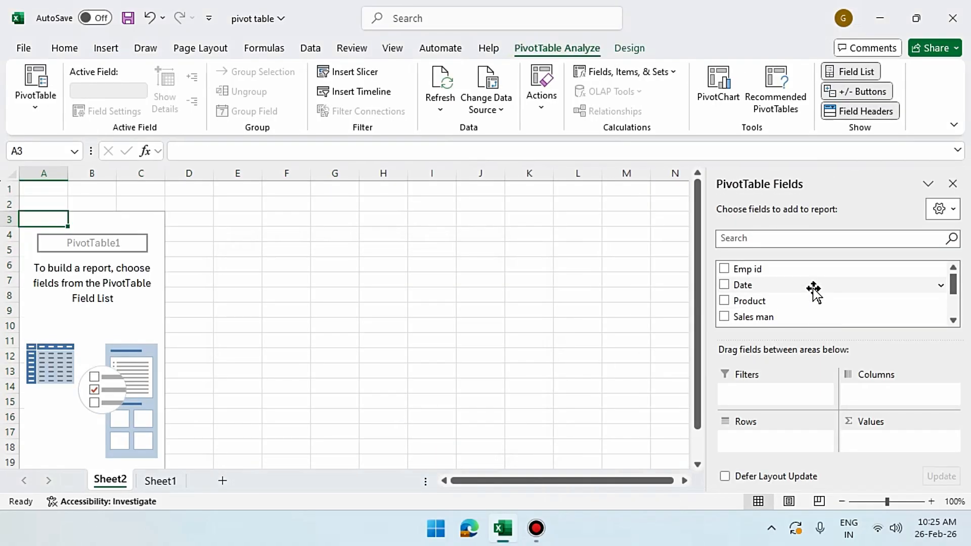
scroll(811, 289, "down", 2)
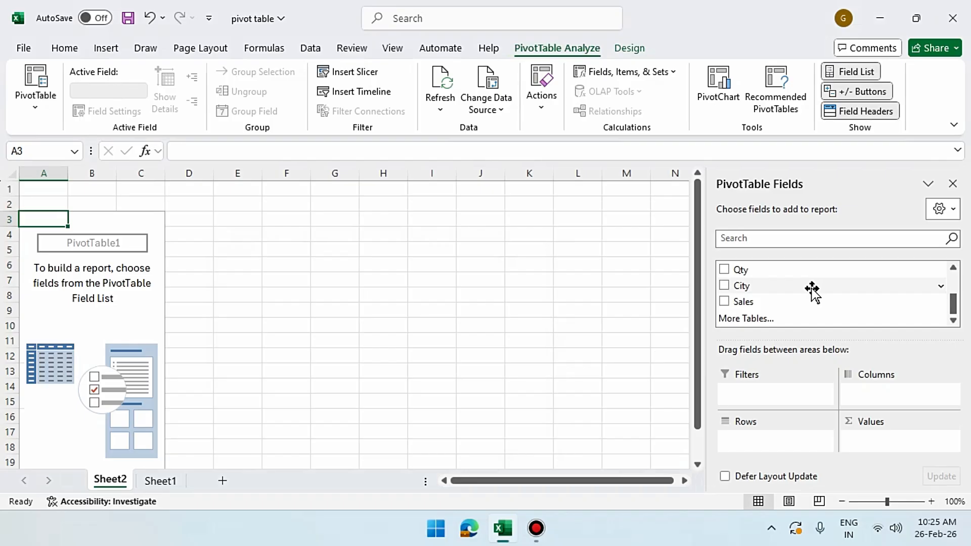
left_click(168, 481)
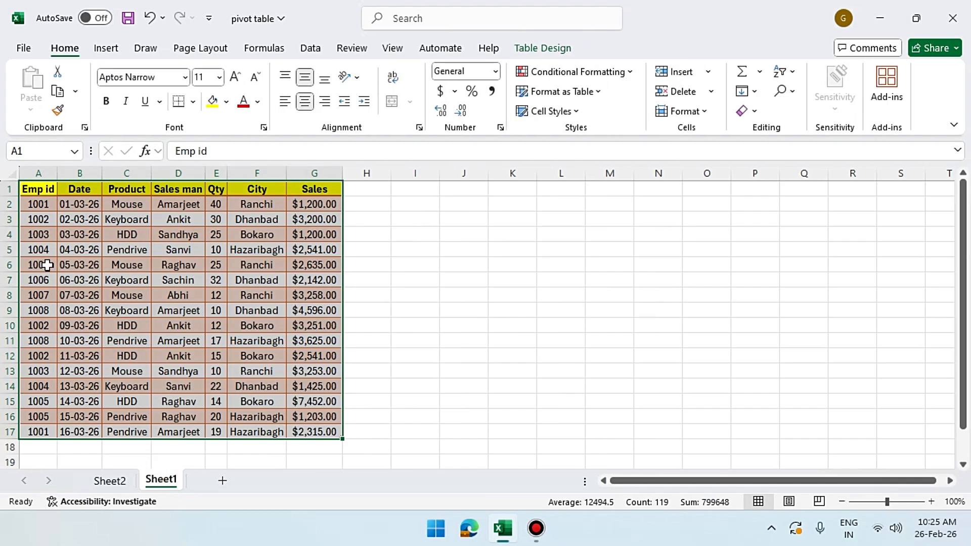
Check the PivotTable data source options, then switch back to the empty PivotTable on Sheet2
left_click(106, 48)
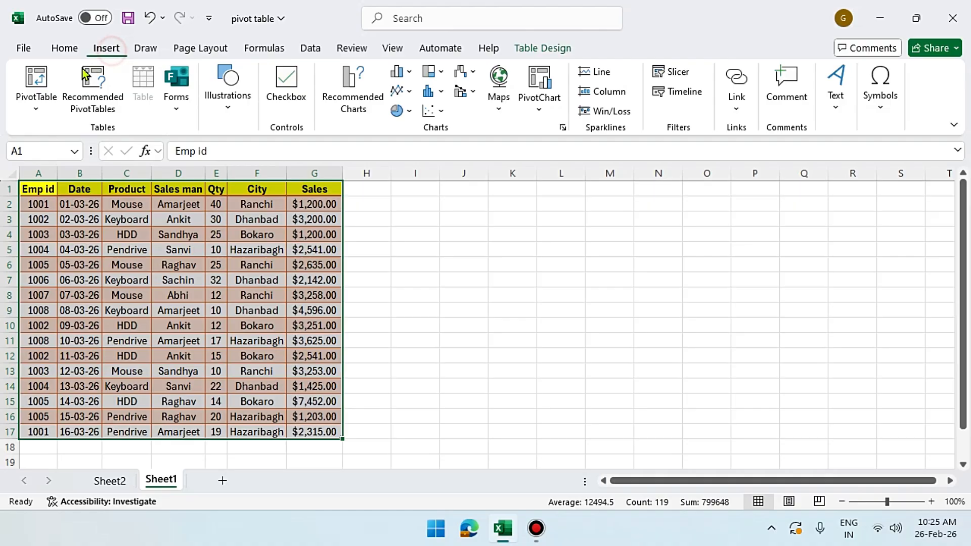
left_click(40, 108)
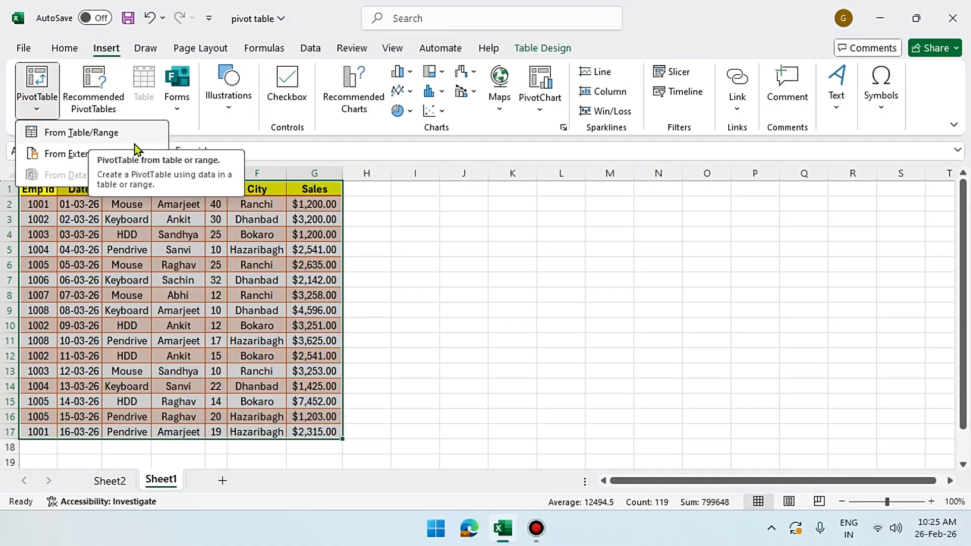
left_click(174, 278)
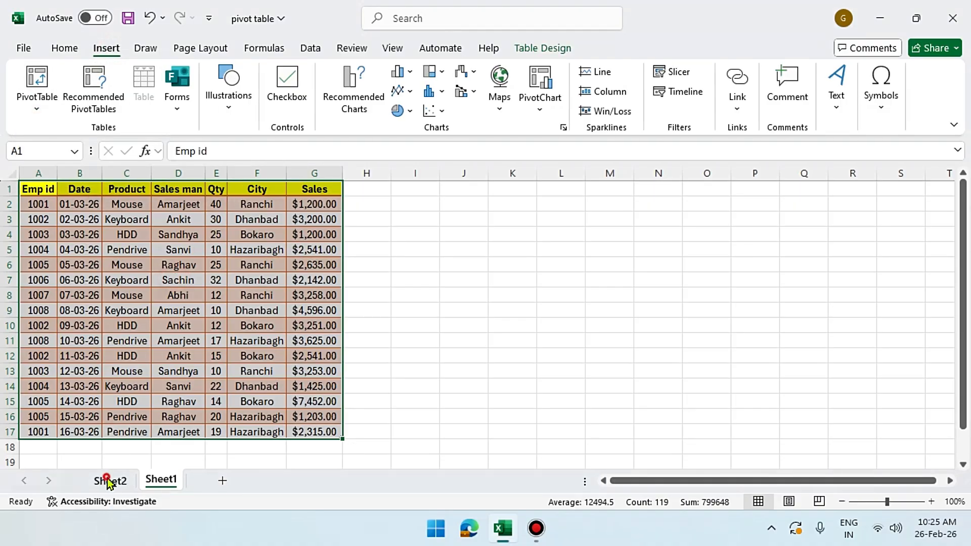
left_click(108, 481)
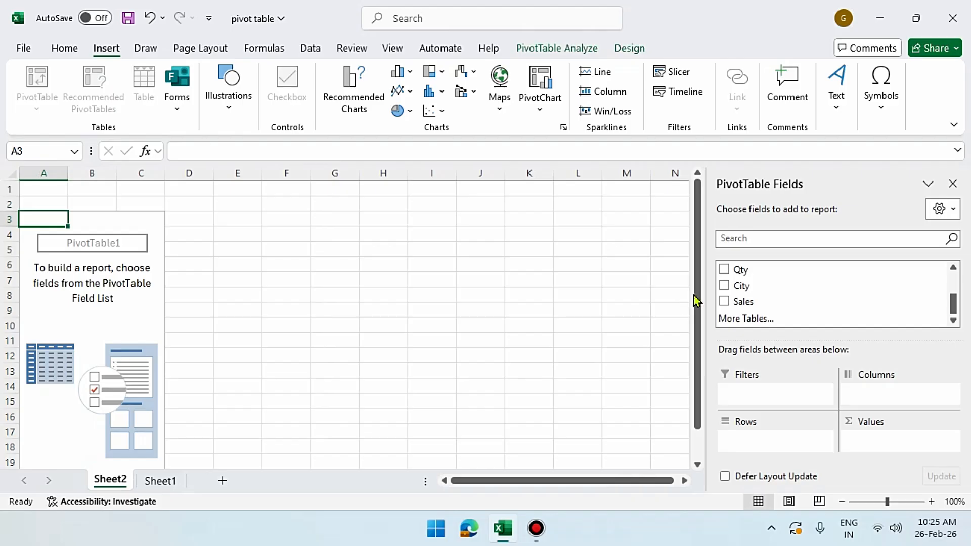
scroll(770, 283, "up", 3)
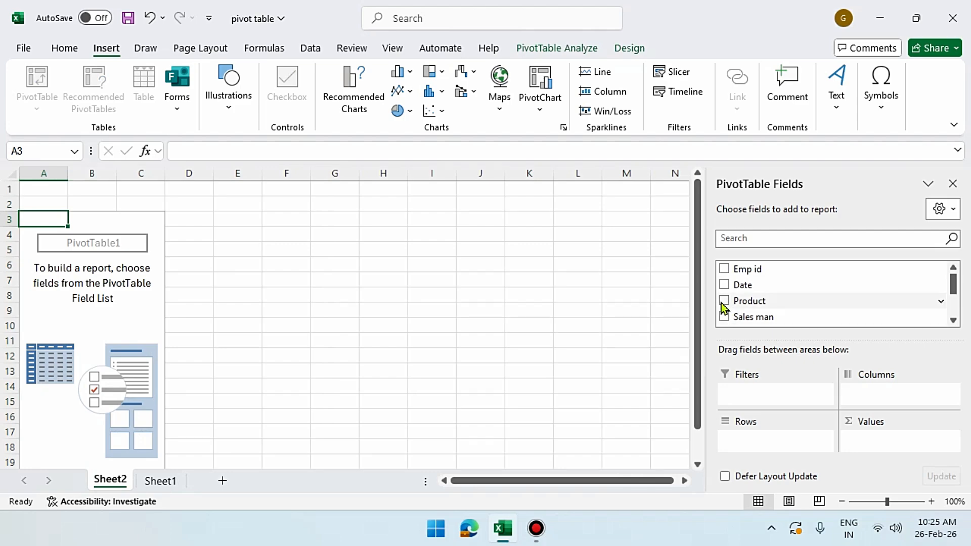
scroll(741, 291, "down", 2)
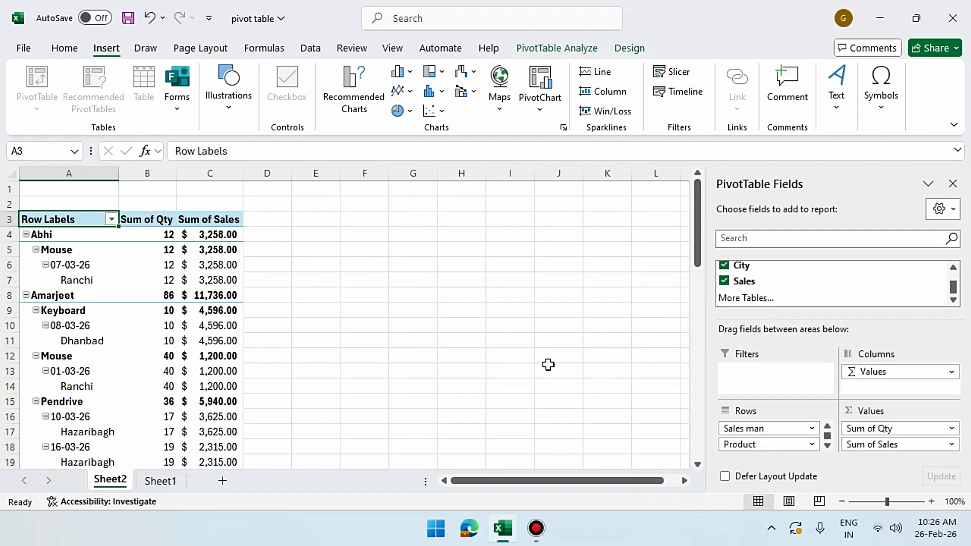
Try moving Product into the Columns area of the Sum of Qty and Sum of Sales PivotTable
scroll(759, 294, "up", 3)
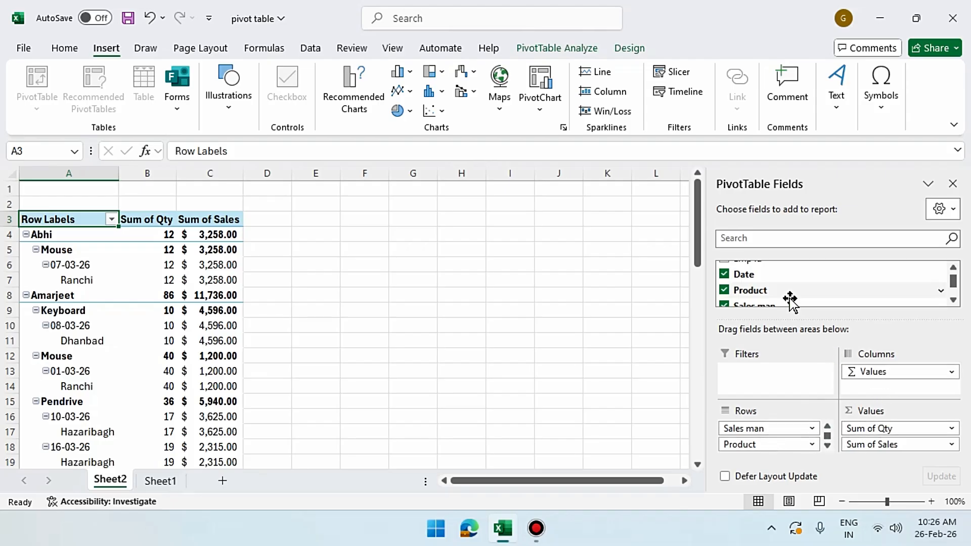
mouse_move(789, 291)
left_mouse_down()
mouse_move(868, 380)
mouse_move(787, 294)
left_mouse_up()
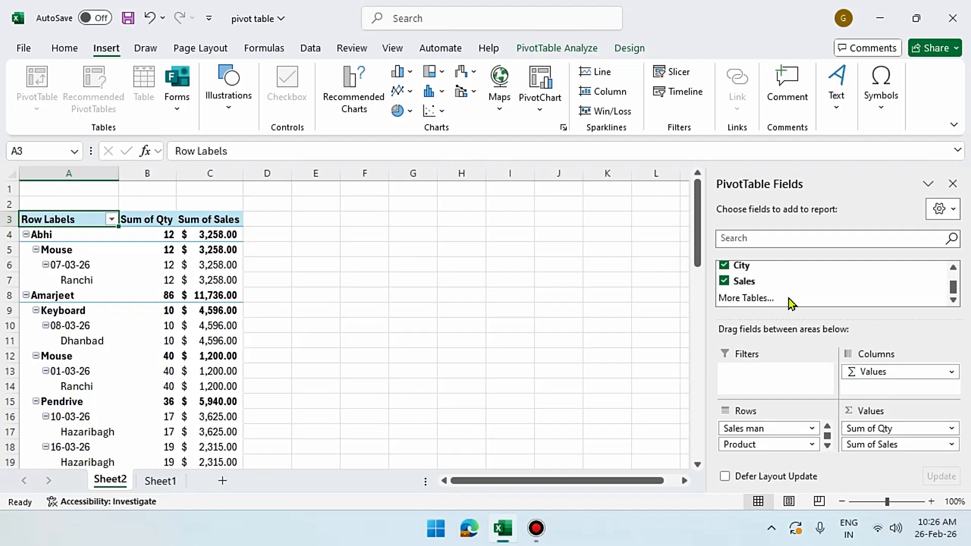
scroll(800, 288, "up", 3)
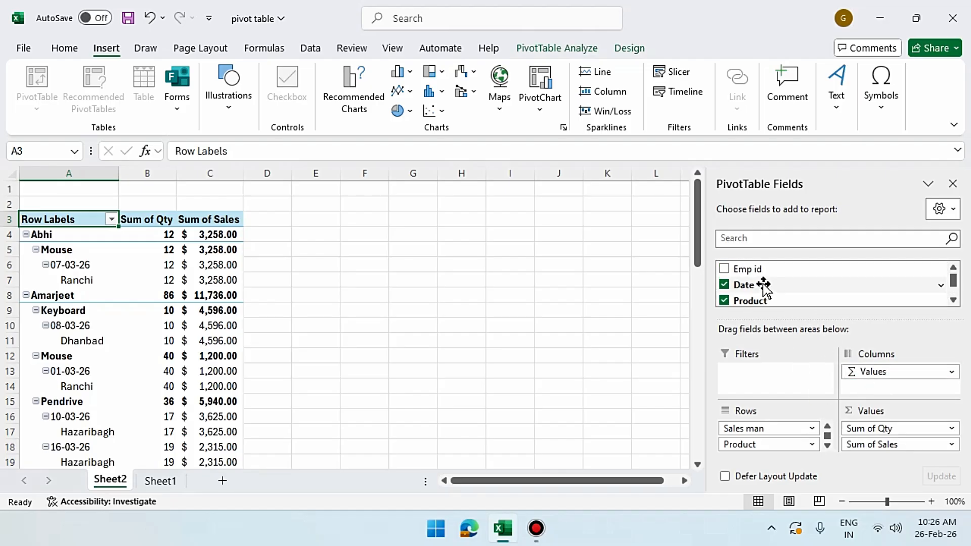
scroll(765, 286, "down", 3)
scroll(765, 286, "up", 3)
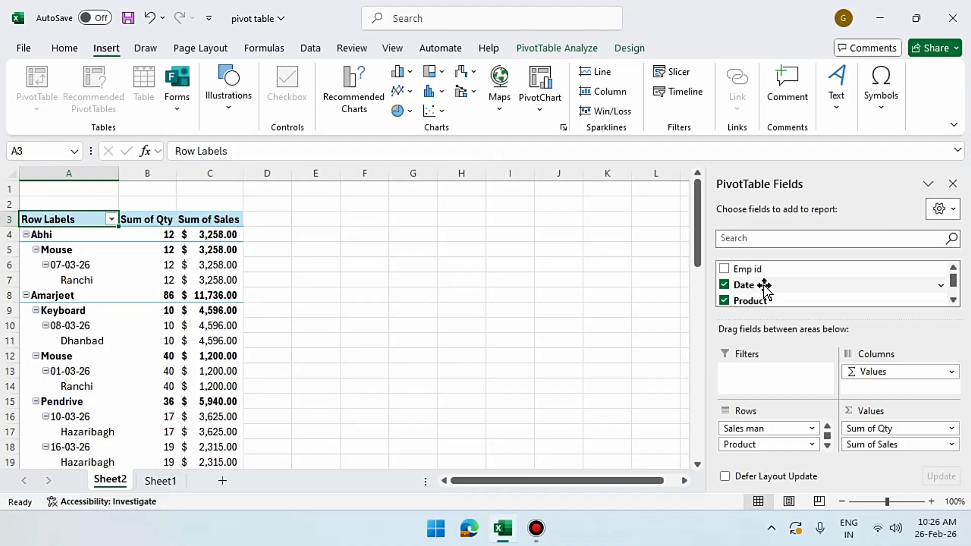
left_click(723, 270)
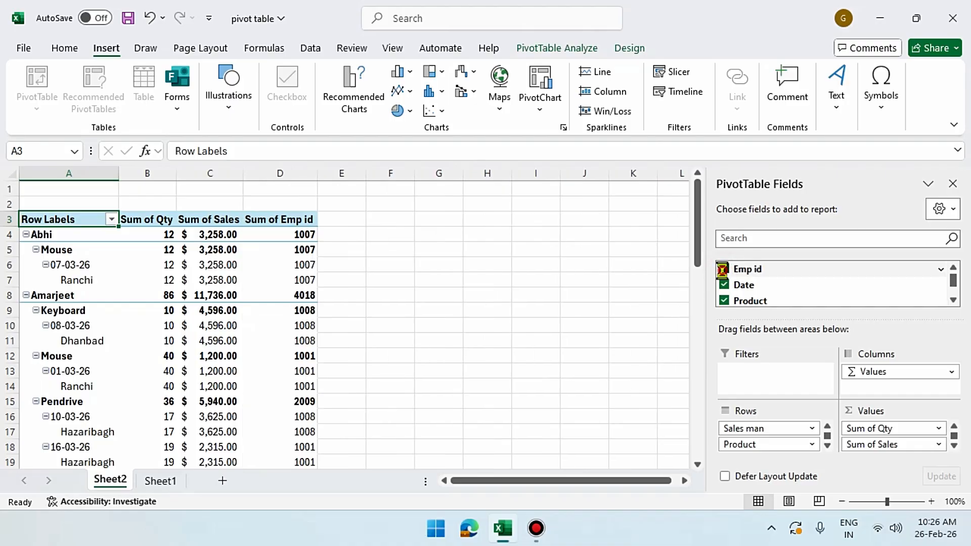
left_click(723, 270)
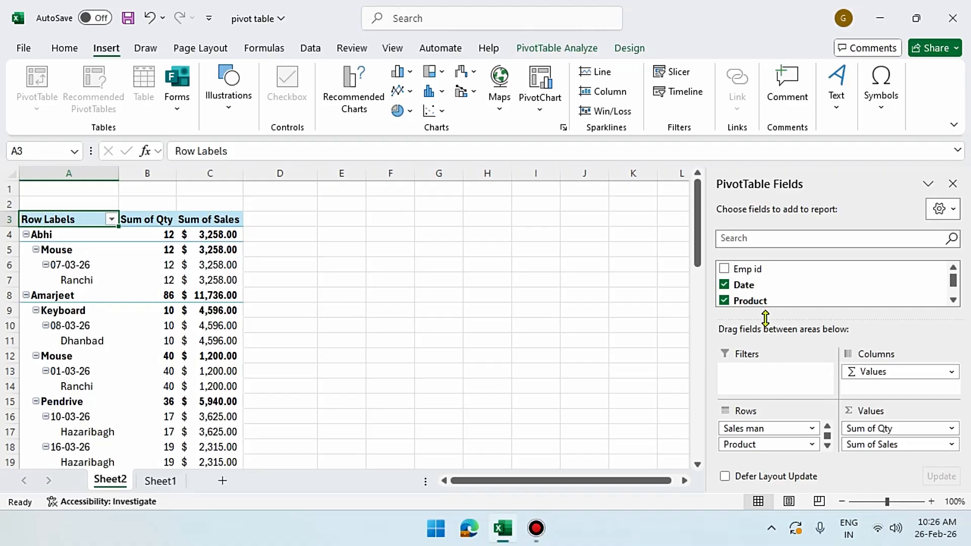
left_click_drag(765, 318, 784, 234)
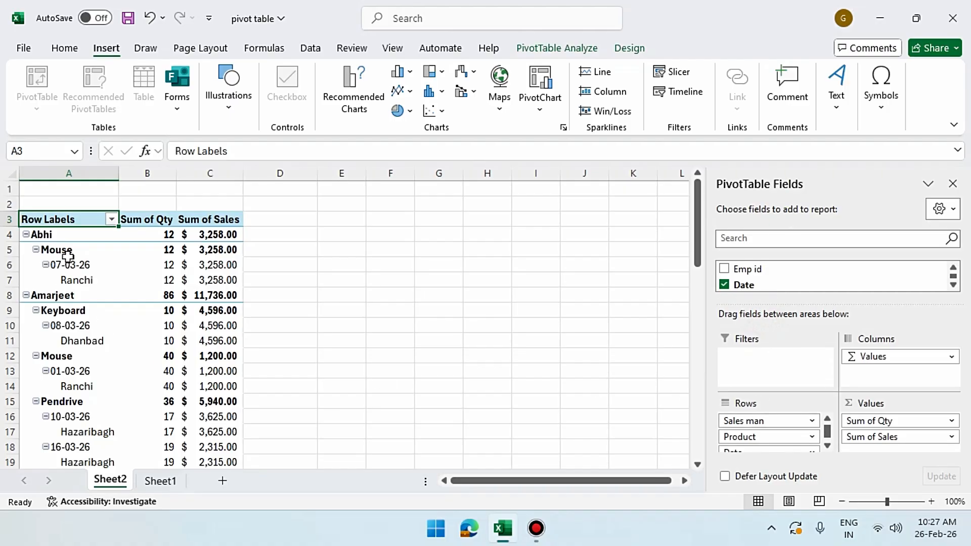
left_click(48, 237)
left_click(64, 297)
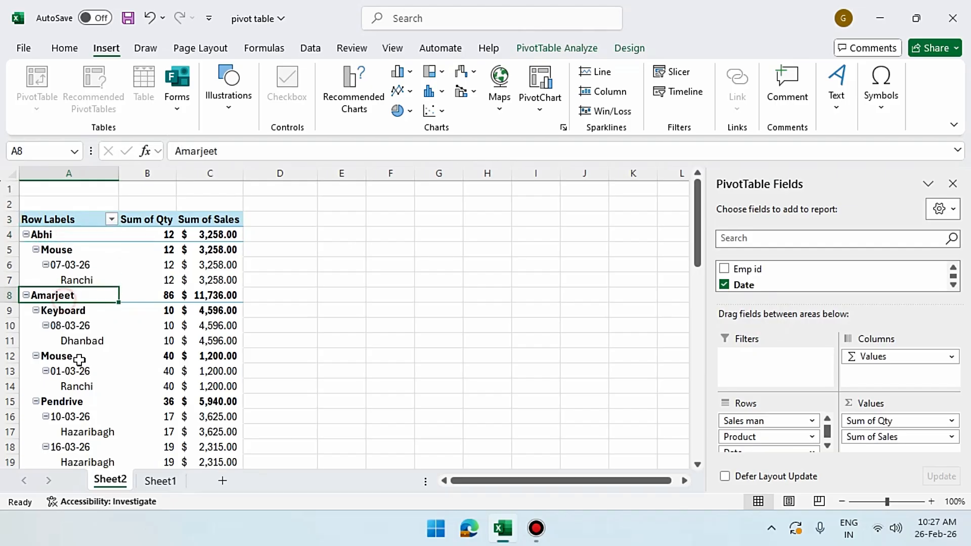
scroll(95, 376, "down", 5)
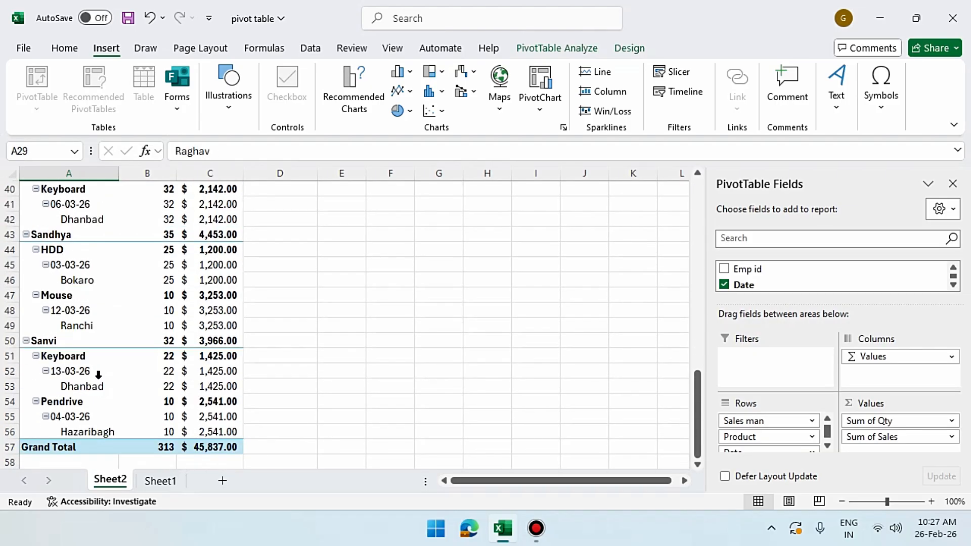
scroll(125, 330, "up", 7)
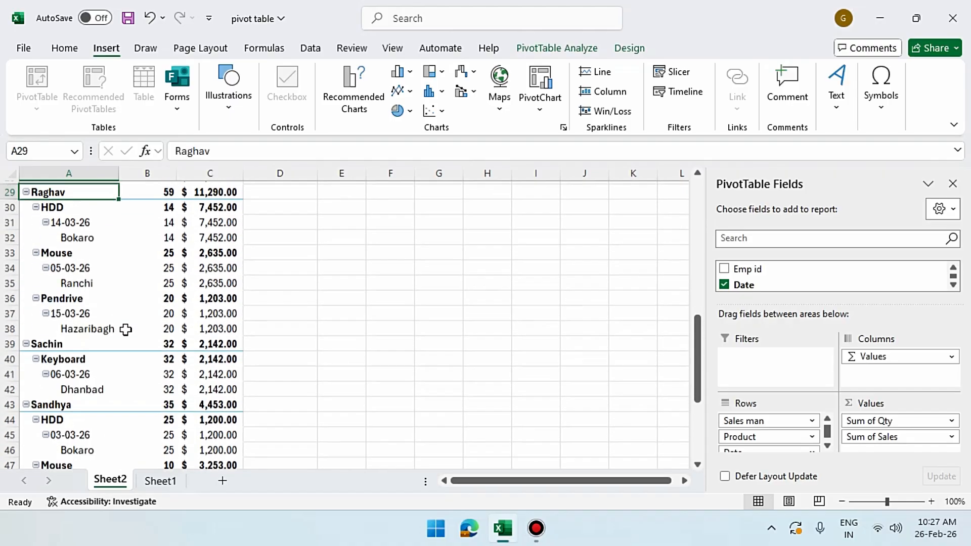
scroll(125, 330, "up", 7)
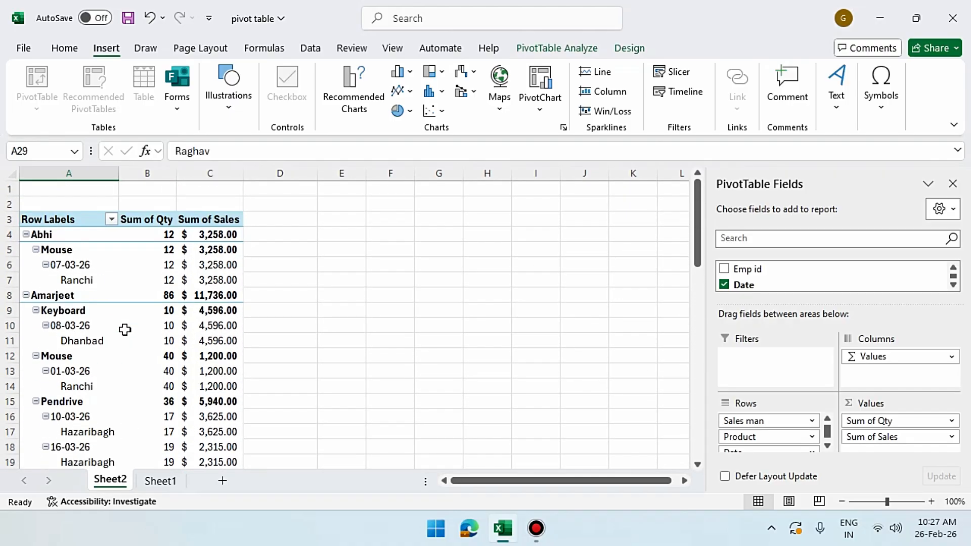
left_click(33, 234)
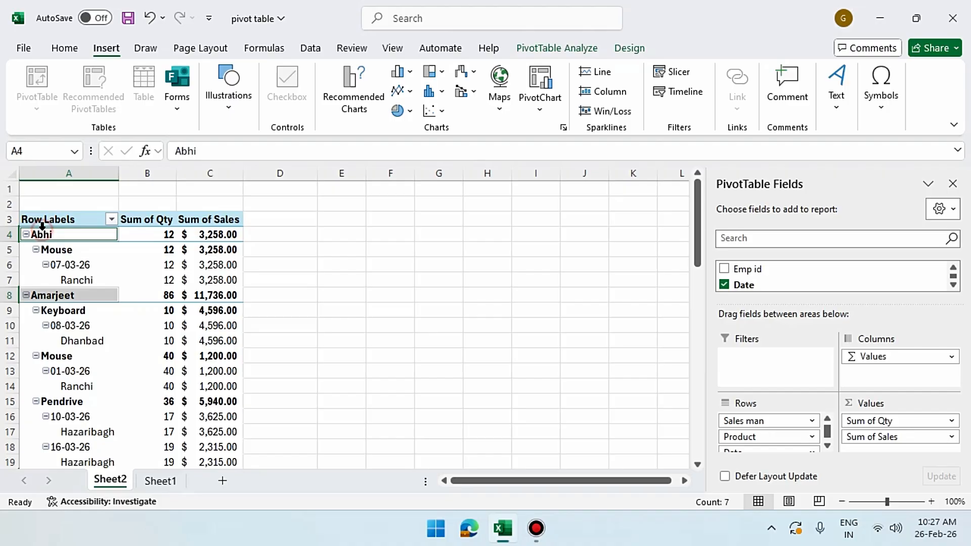
left_click(78, 251)
left_click(43, 295)
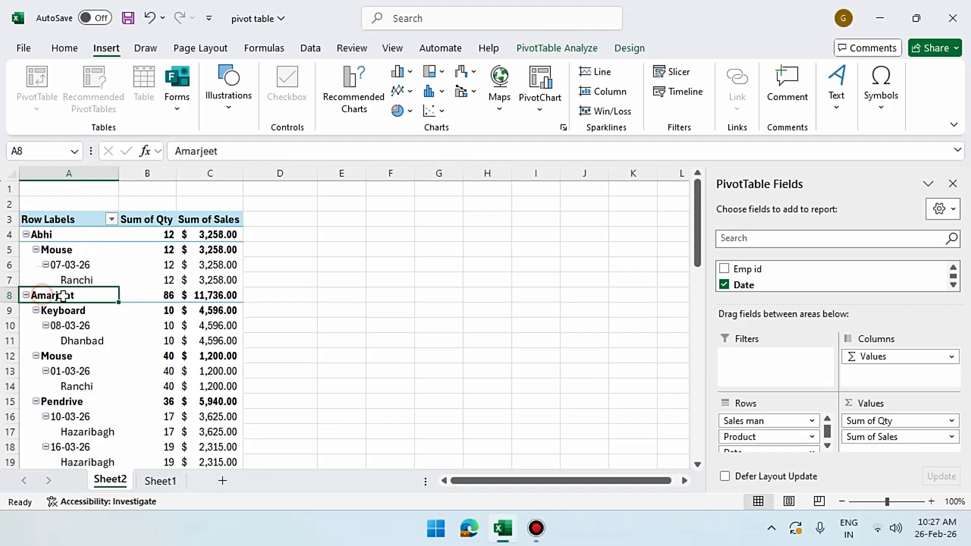
scroll(76, 271, "down", 1)
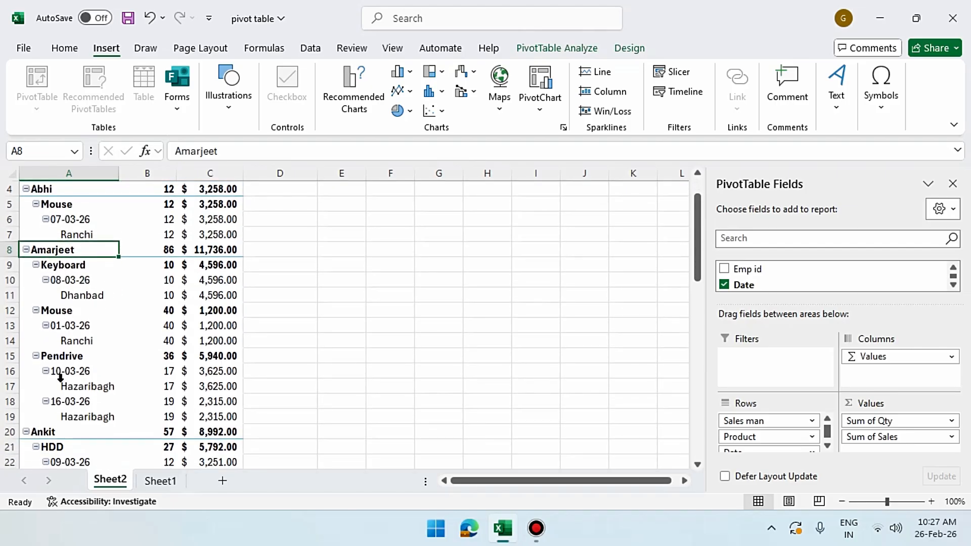
scroll(66, 362, "down", 3)
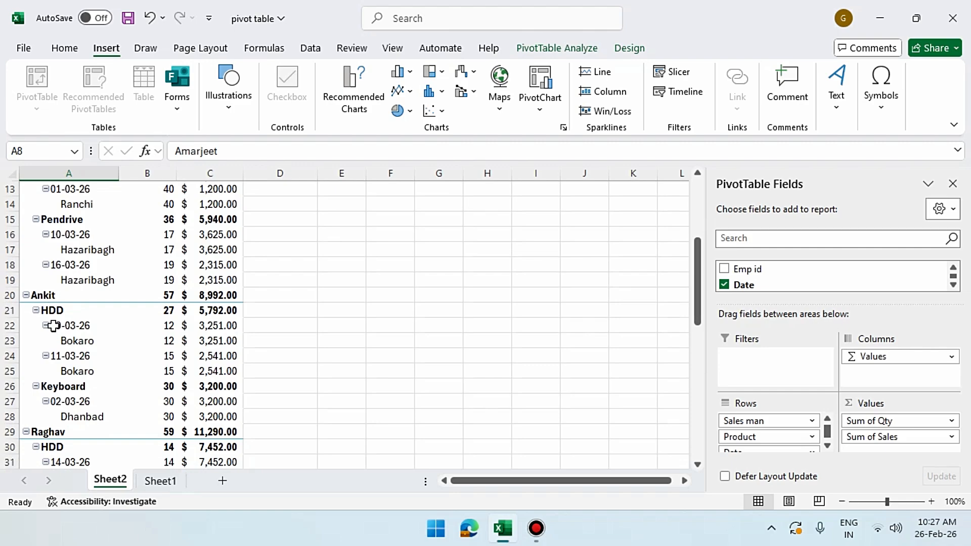
scroll(63, 390, "down", 2)
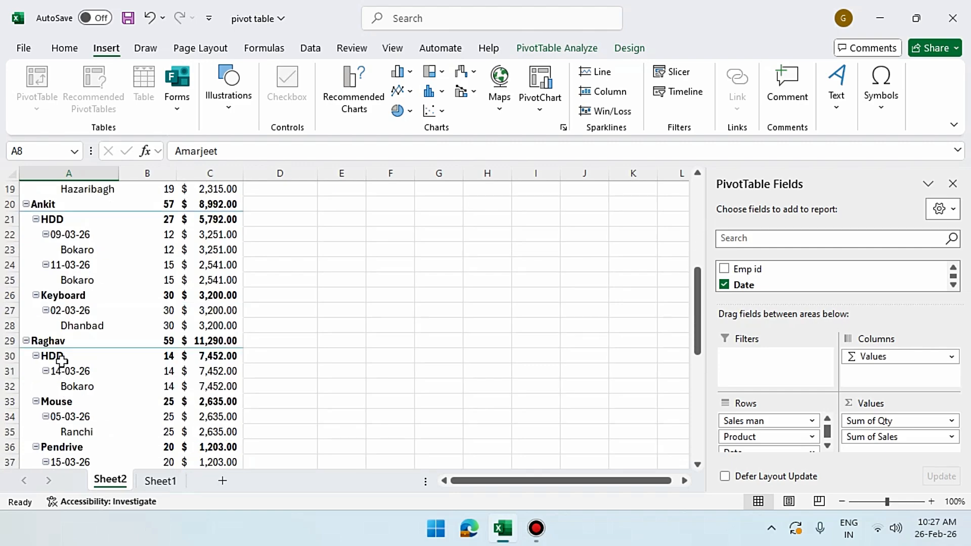
scroll(76, 354, "down", 6)
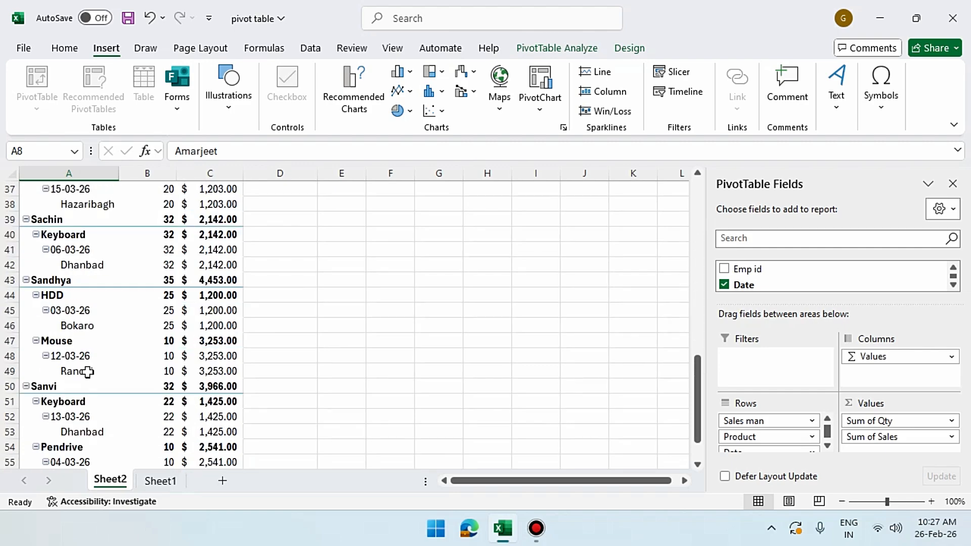
left_click(65, 284)
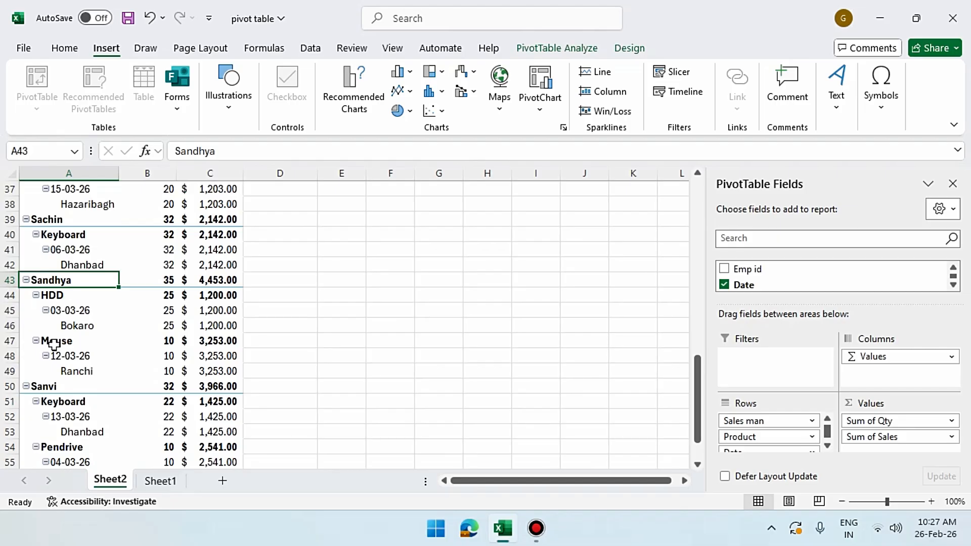
scroll(68, 374, "up", 12)
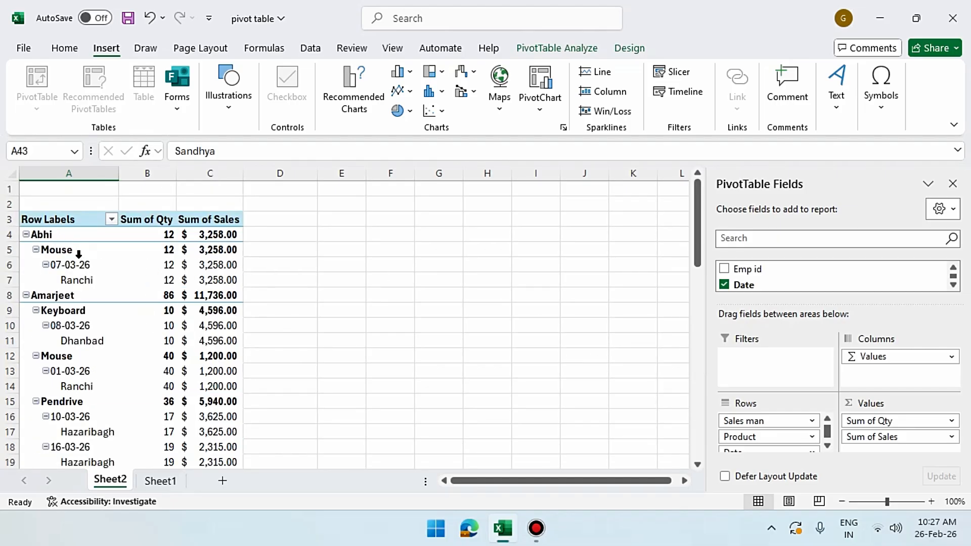
left_click(43, 236)
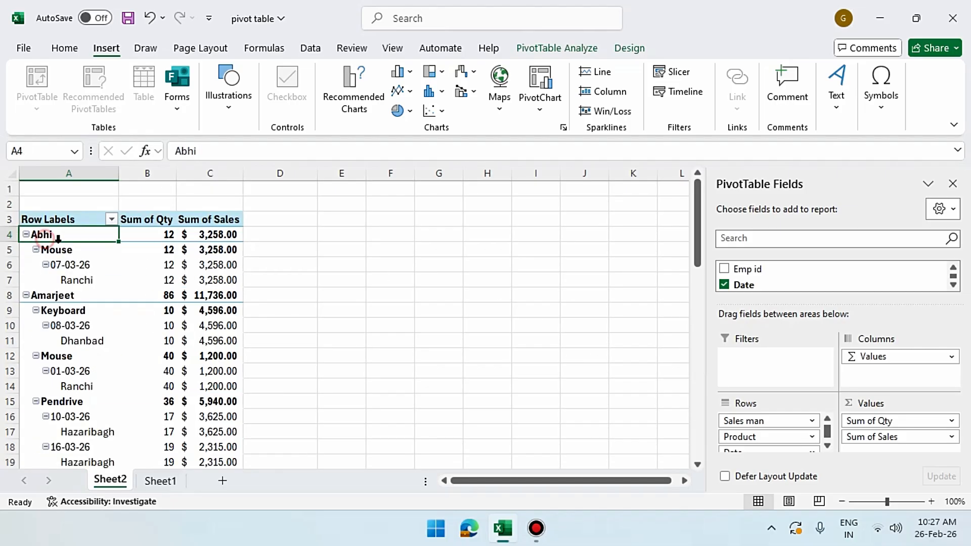
left_click(229, 253)
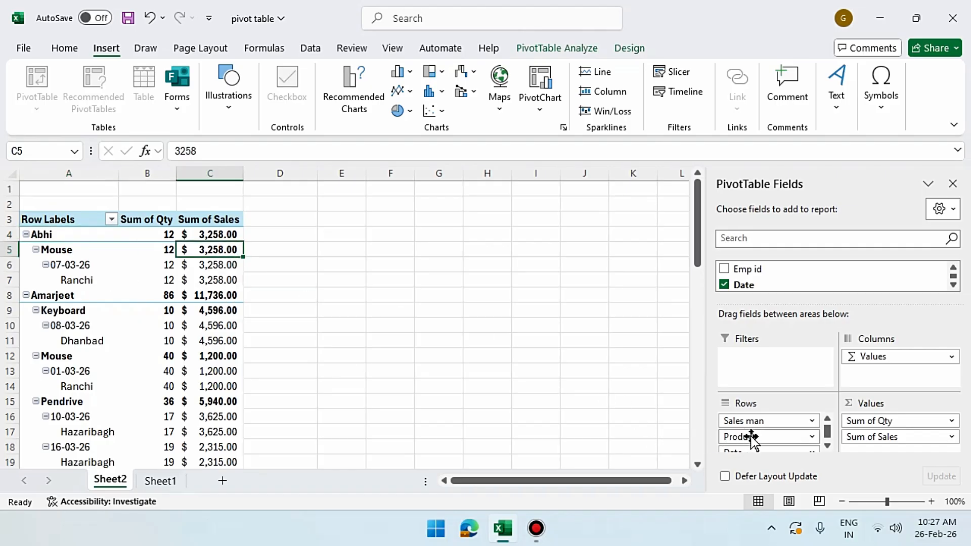
scroll(86, 370, "down", 9)
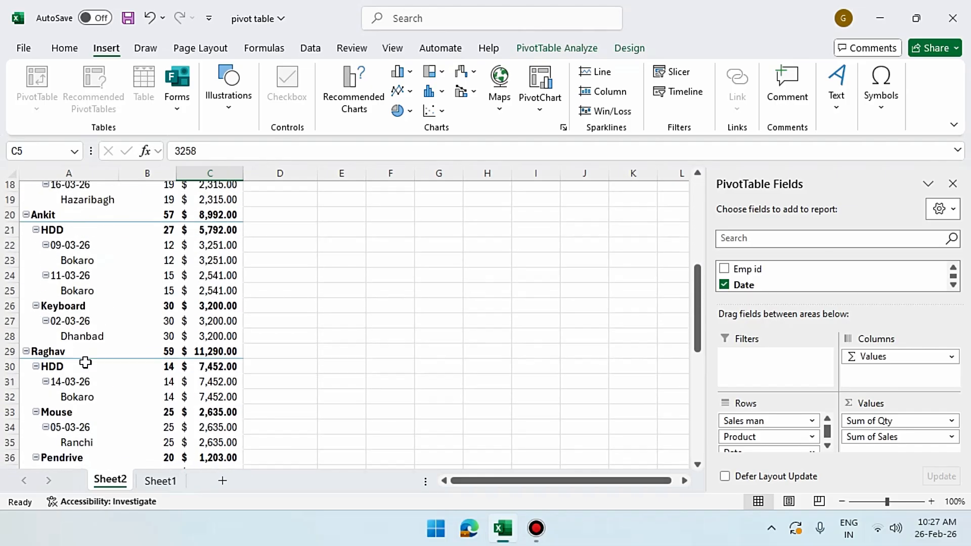
scroll(89, 374, "up", 9)
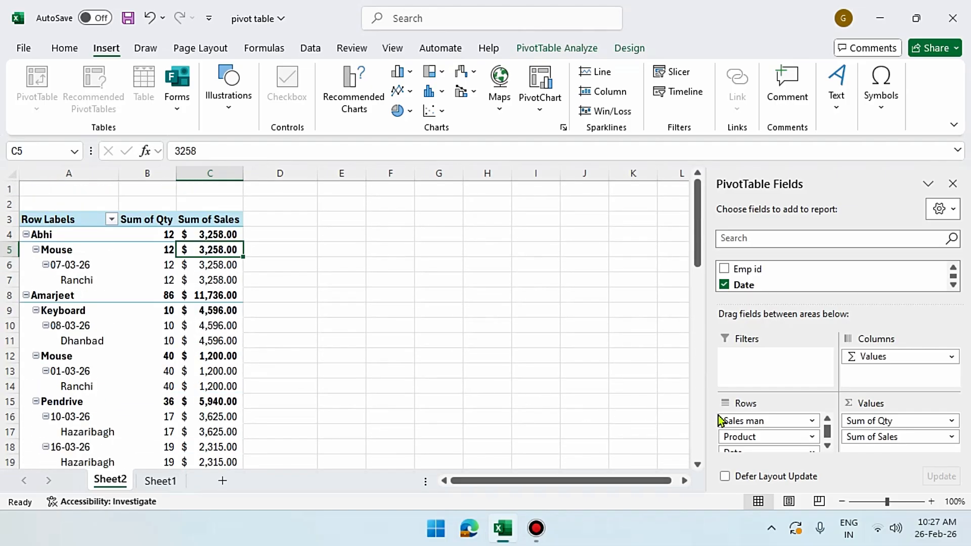
Move Product above Sales man in Rows and check HDD's salesperson rows
mouse_move(744, 433)
left_mouse_down()
mouse_move(754, 427)
mouse_move(741, 418)
left_mouse_up()
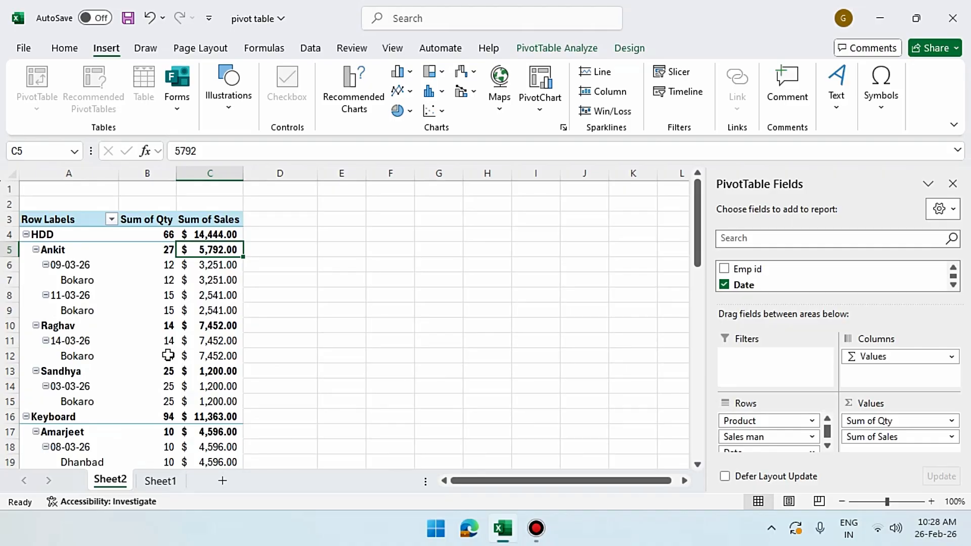
mouse_move(168, 356)
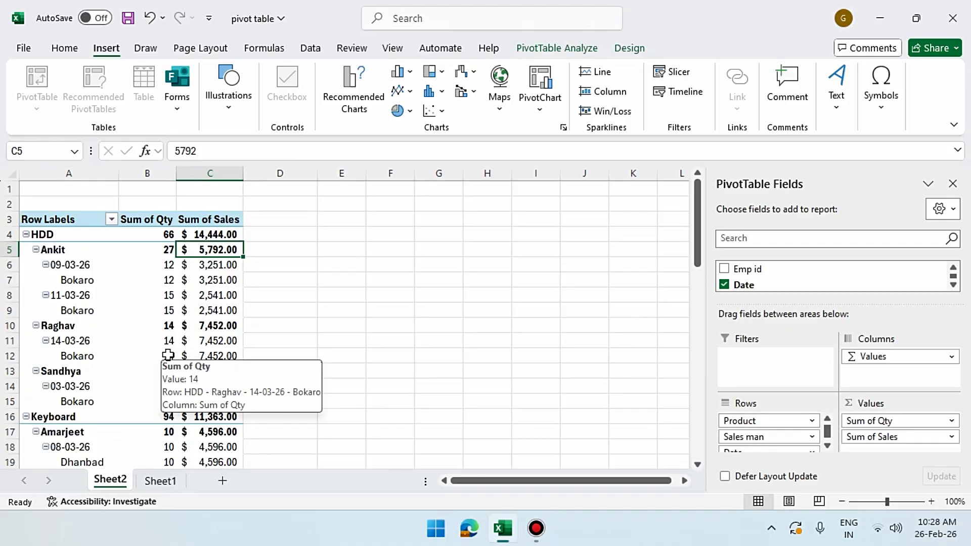
left_click(47, 234)
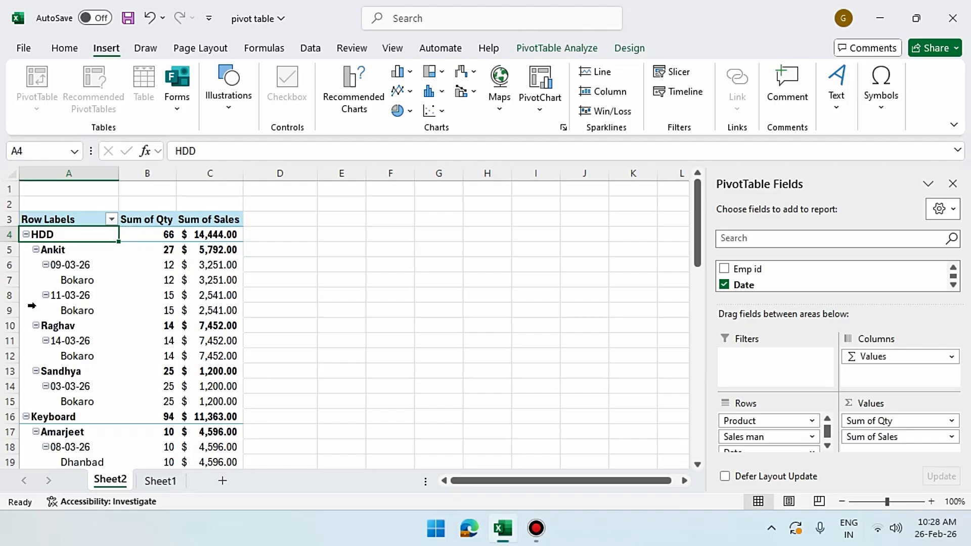
left_click(52, 250)
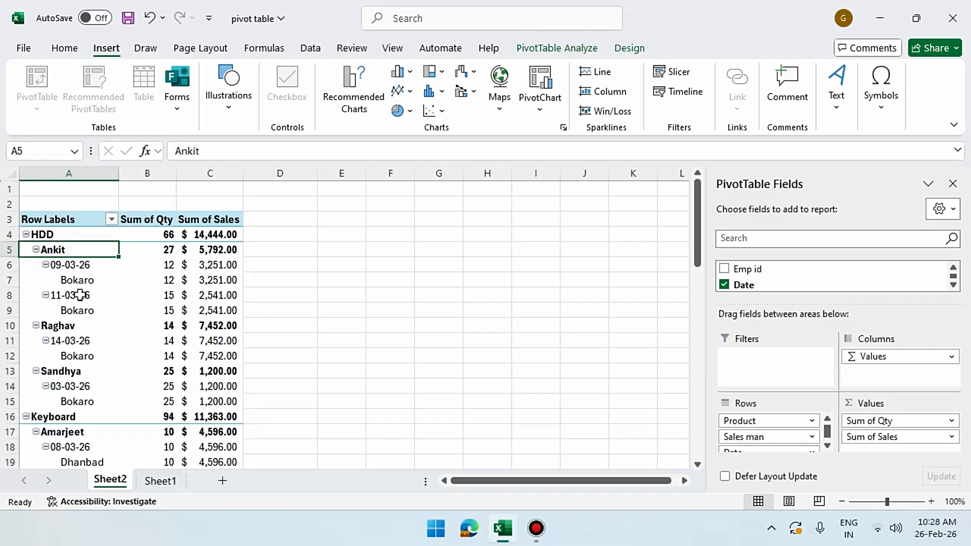
left_click(86, 327)
left_click(80, 374)
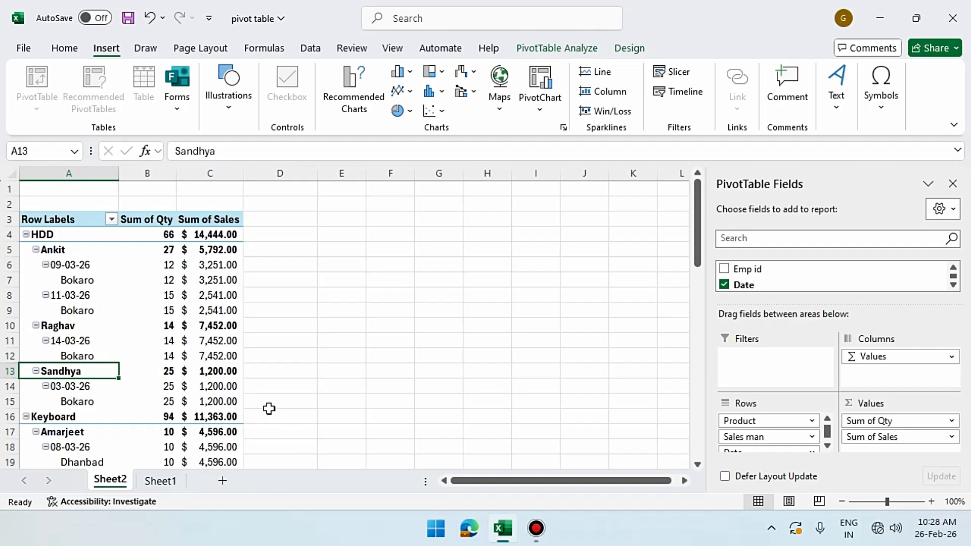
Review the regrouped totals: HDD at 66 units and $14,444.00, Keyboard at 11,363
left_click(219, 235)
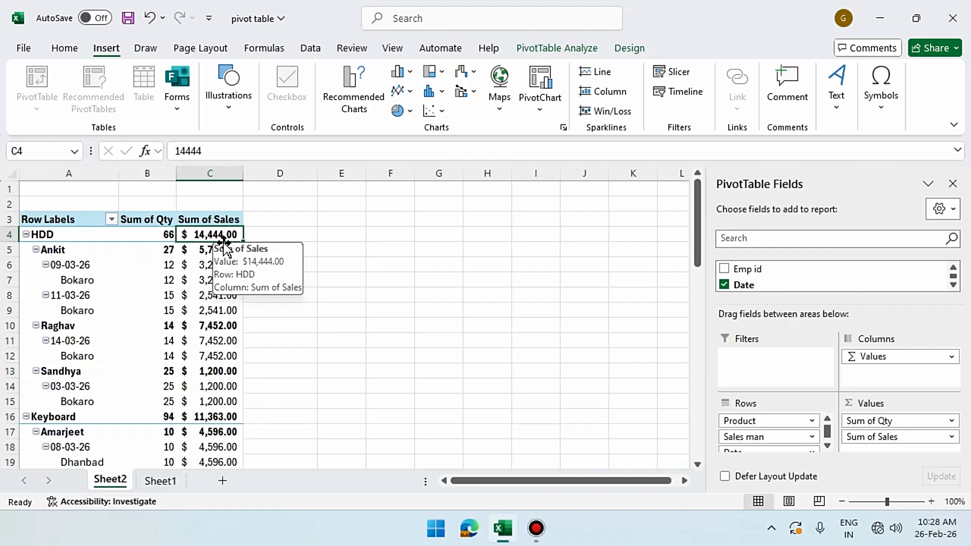
left_click(218, 420)
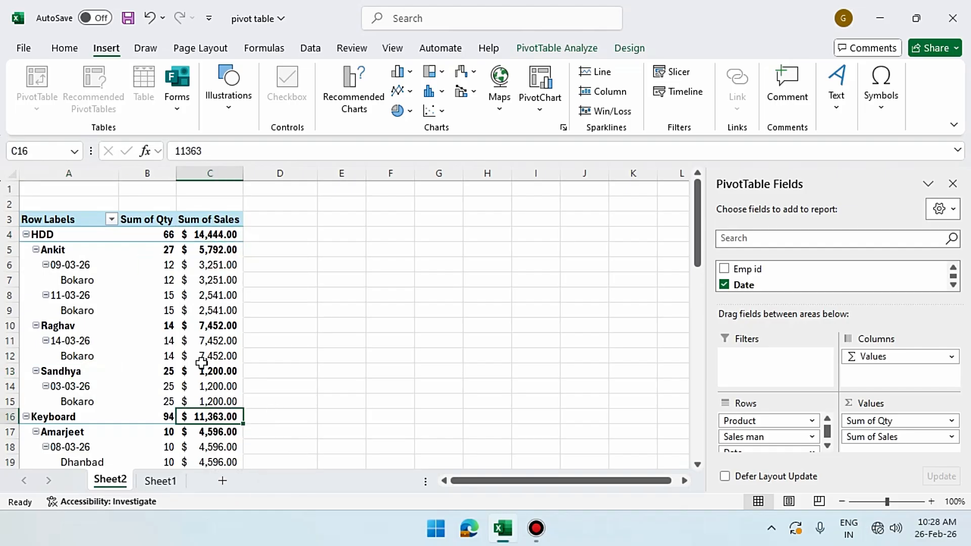
left_click(174, 236)
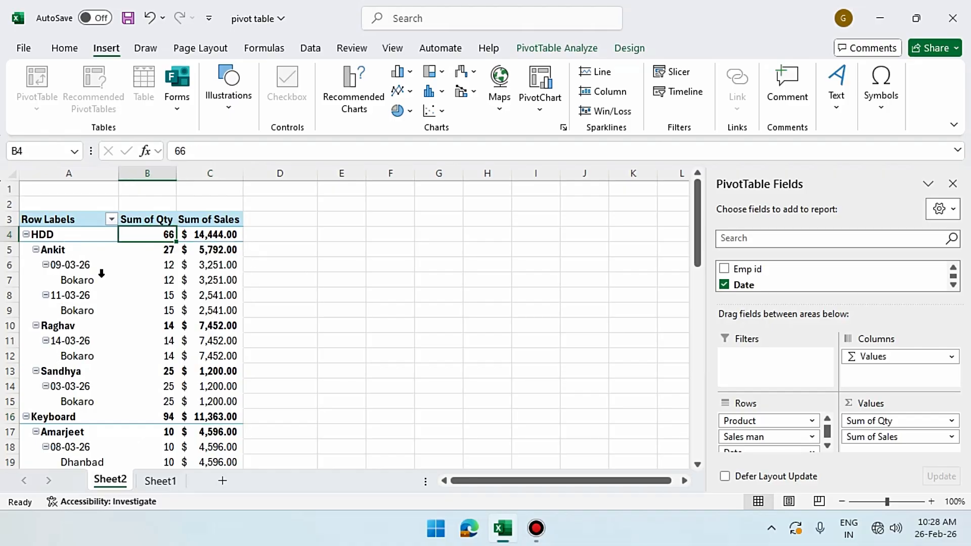
left_click(218, 238)
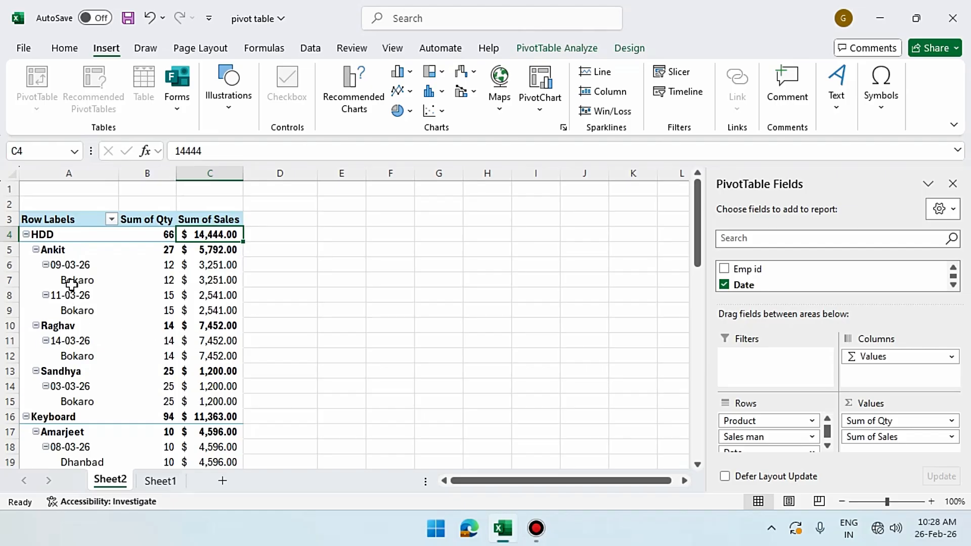
scroll(90, 311, "down", 9)
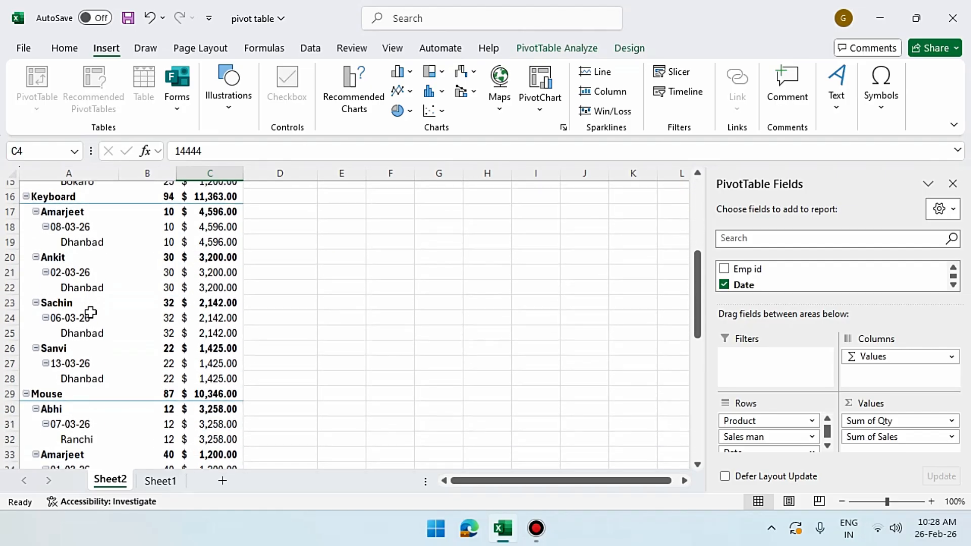
scroll(90, 314, "down", 2)
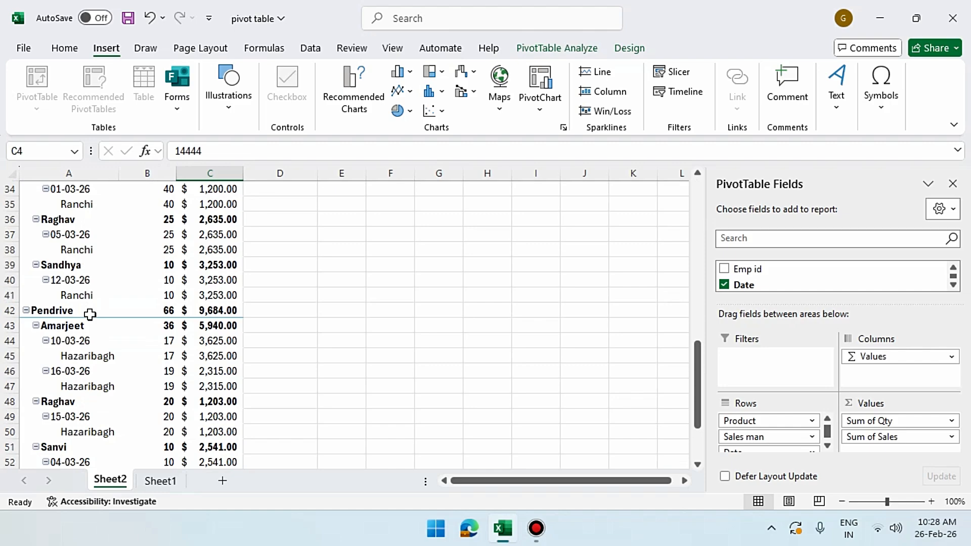
scroll(90, 314, "down", 3)
scroll(90, 314, "up", 5)
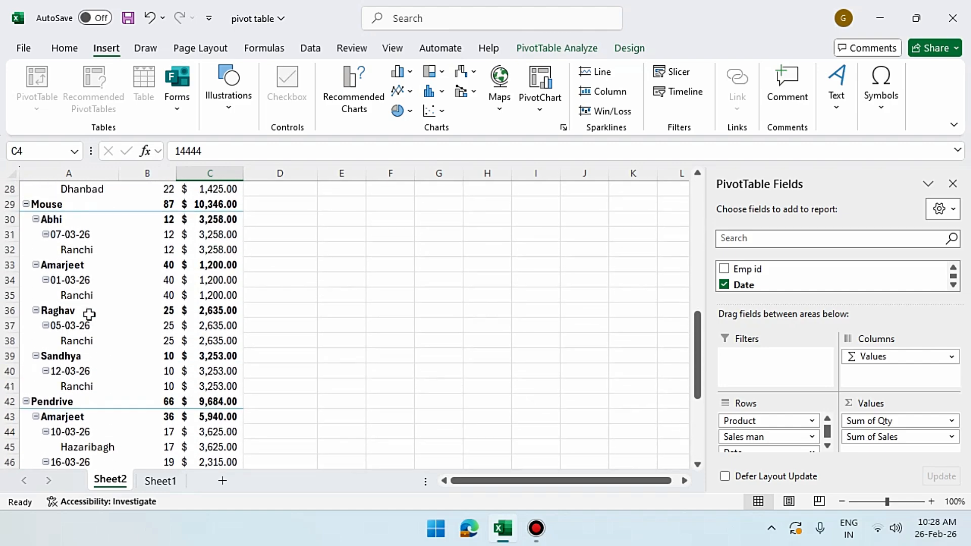
scroll(89, 314, "up", 9)
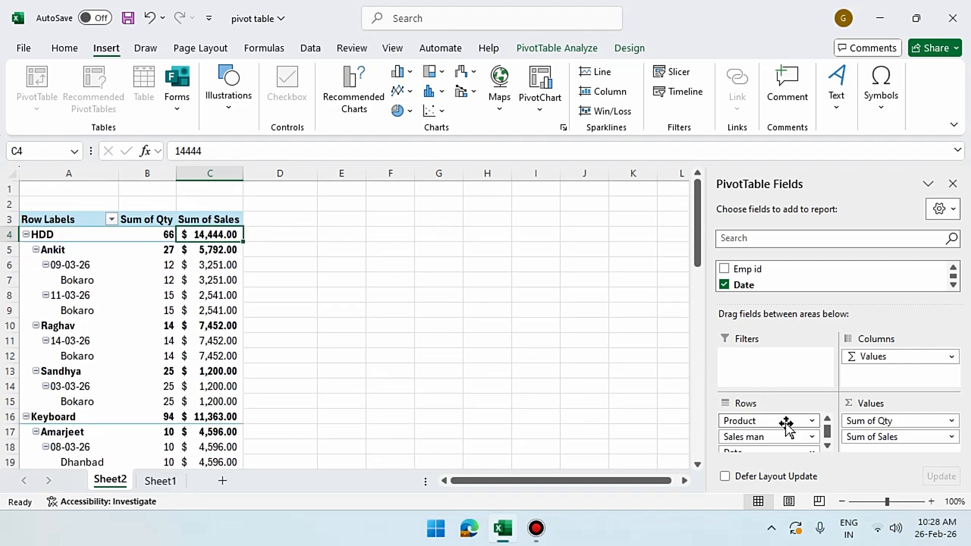
Move Date to the top of Rows and review the date-first layout, starting with 01-03-26
scroll(786, 424, "down", 1)
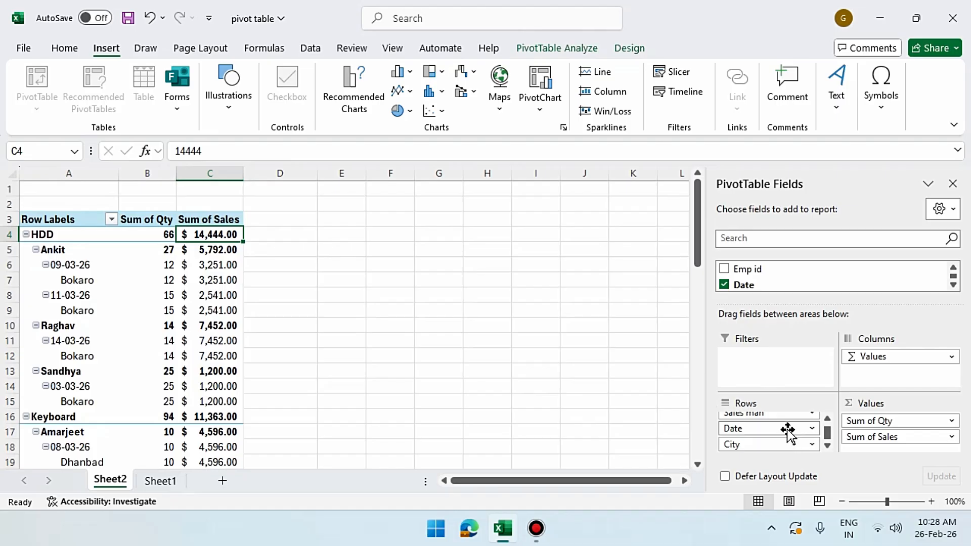
mouse_move(787, 430)
left_mouse_down()
mouse_move(783, 408)
mouse_move(787, 418)
left_mouse_up()
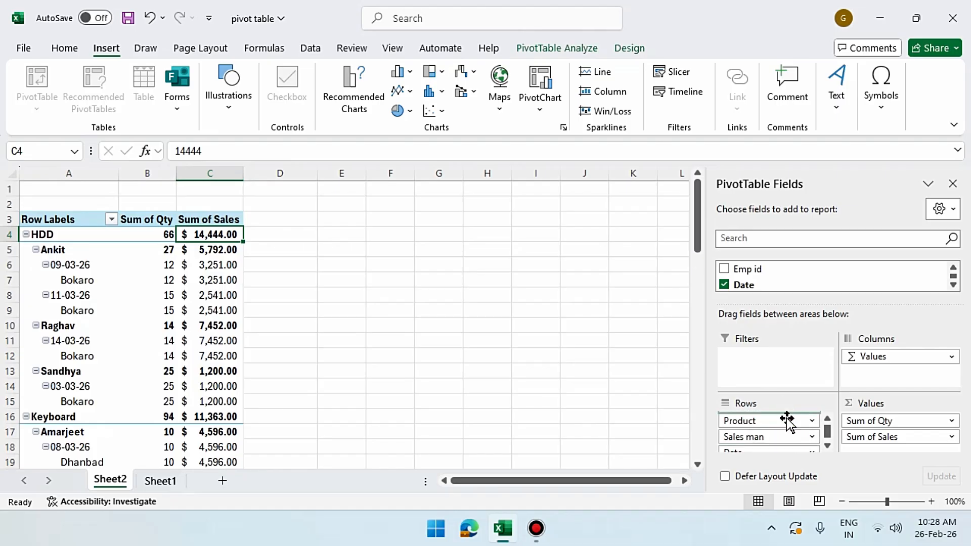
scroll(109, 362, "down", 6)
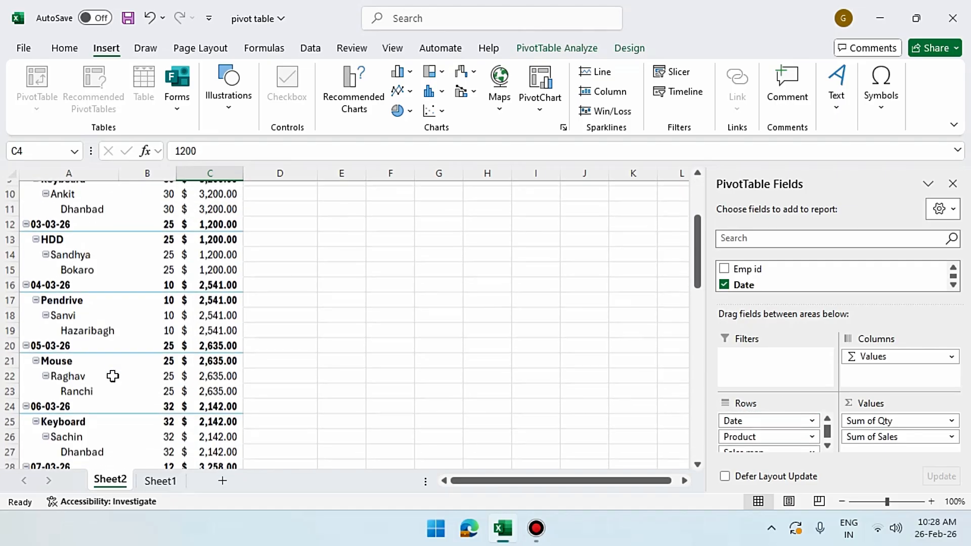
scroll(112, 375, "up", 6)
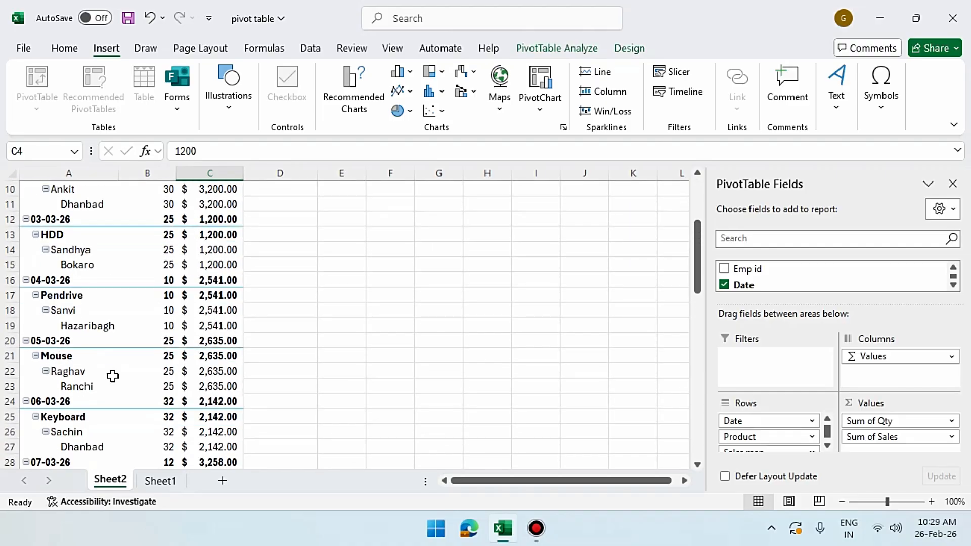
left_click(44, 235)
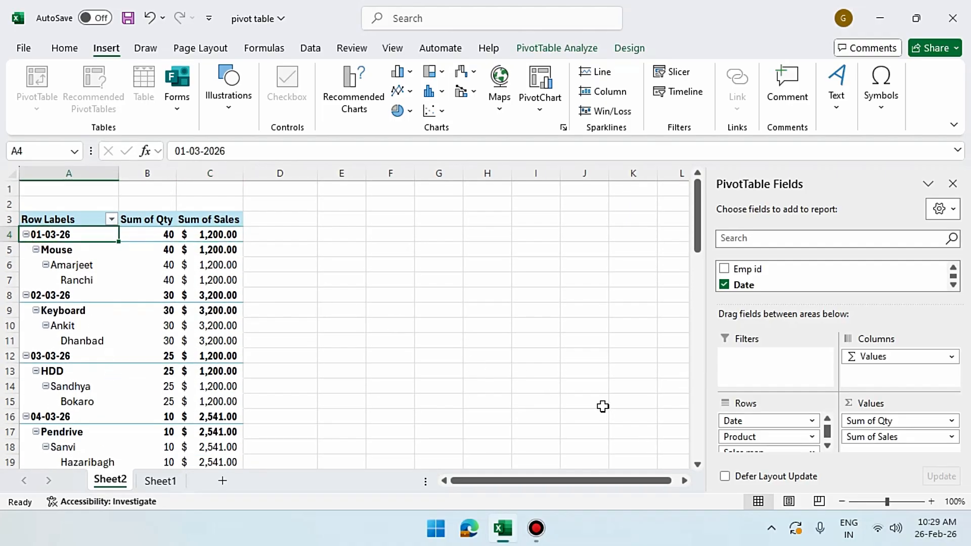
scroll(769, 443, "down", 1)
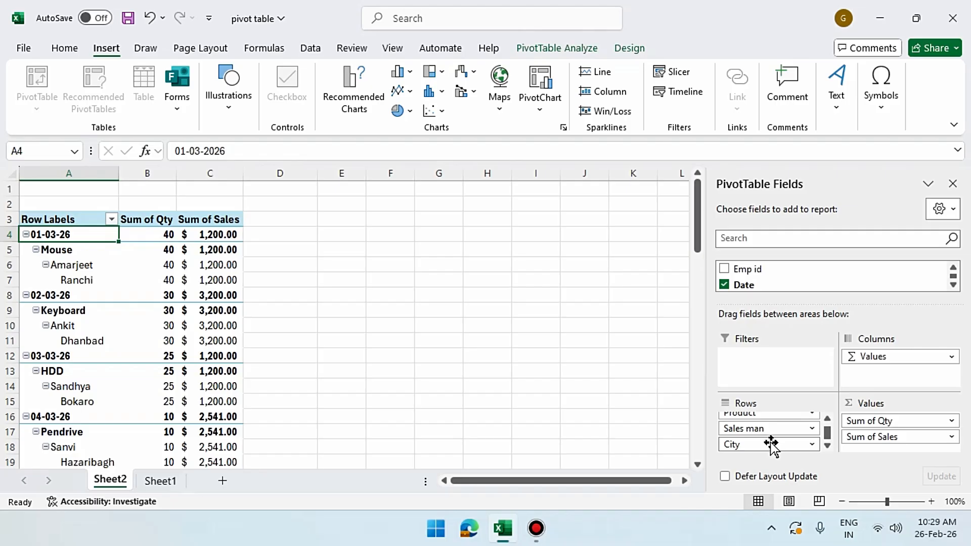
Move City to the top of the Rows grouping
left_click_drag(769, 445, 761, 411)
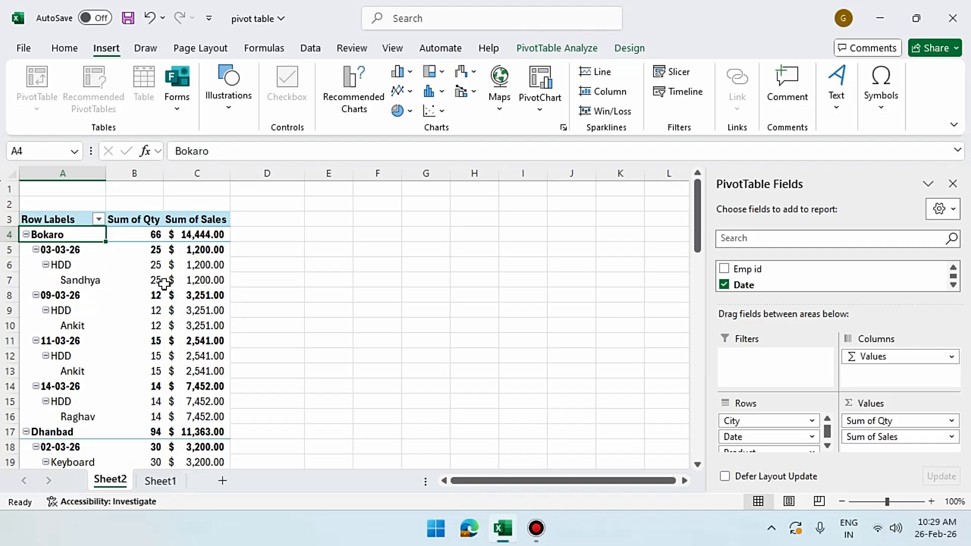
scroll(185, 371, "down", 12)
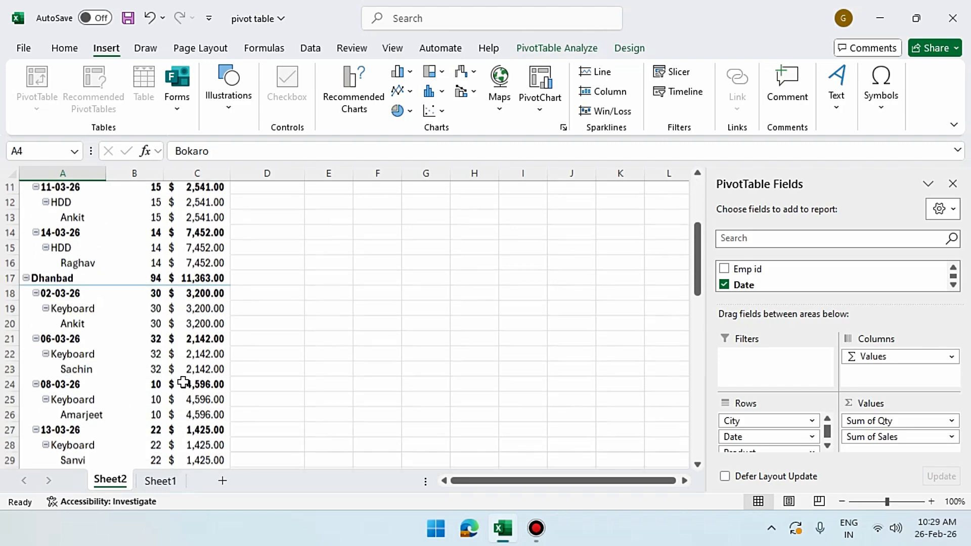
scroll(183, 382, "down", 3)
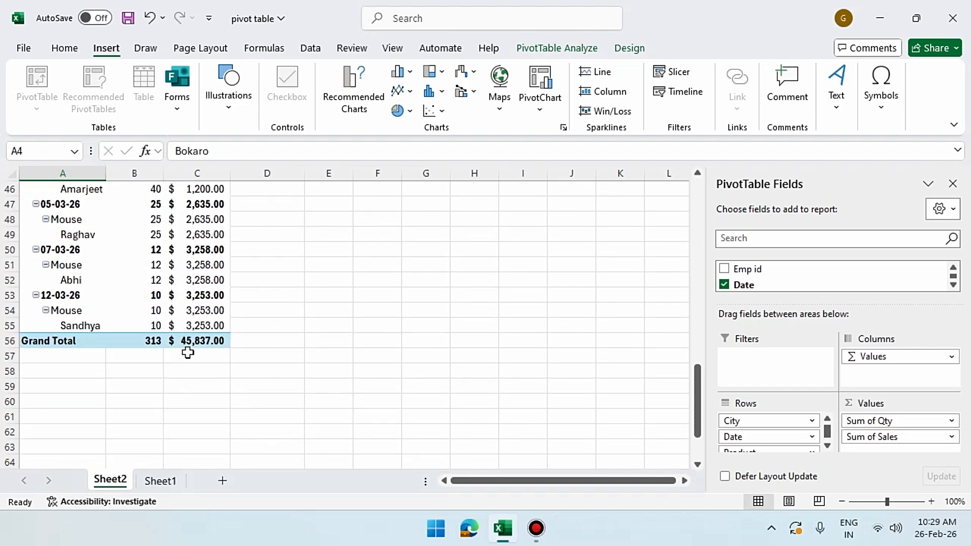
Check the Grand Total of 313 units and $45,837.00, then remove the Date field
left_click(156, 341)
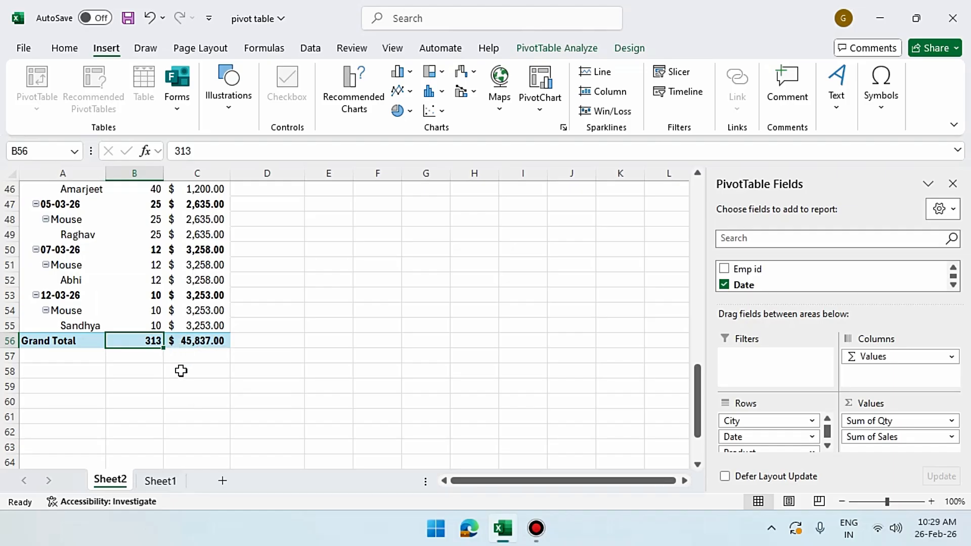
left_click(202, 342)
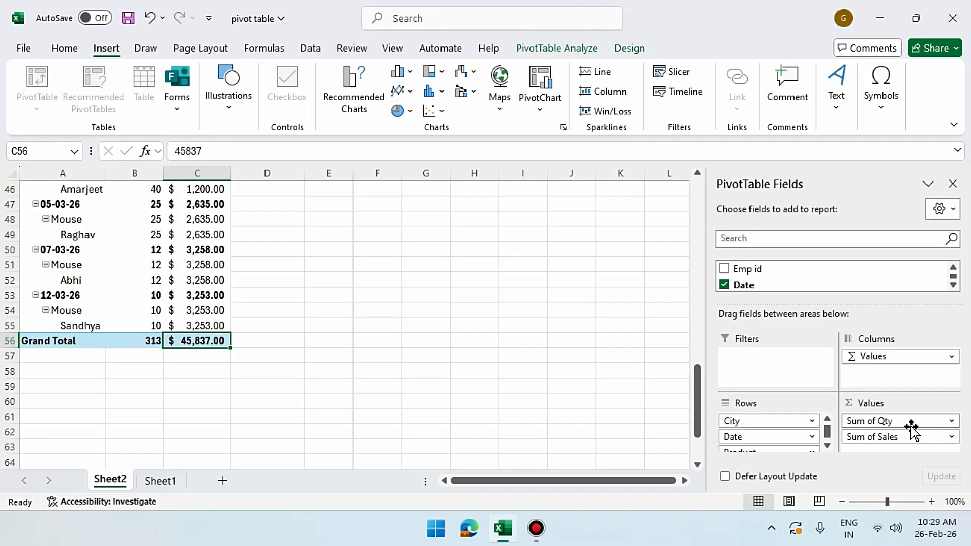
scroll(151, 252, "up", 10)
scroll(155, 249, "up", 5)
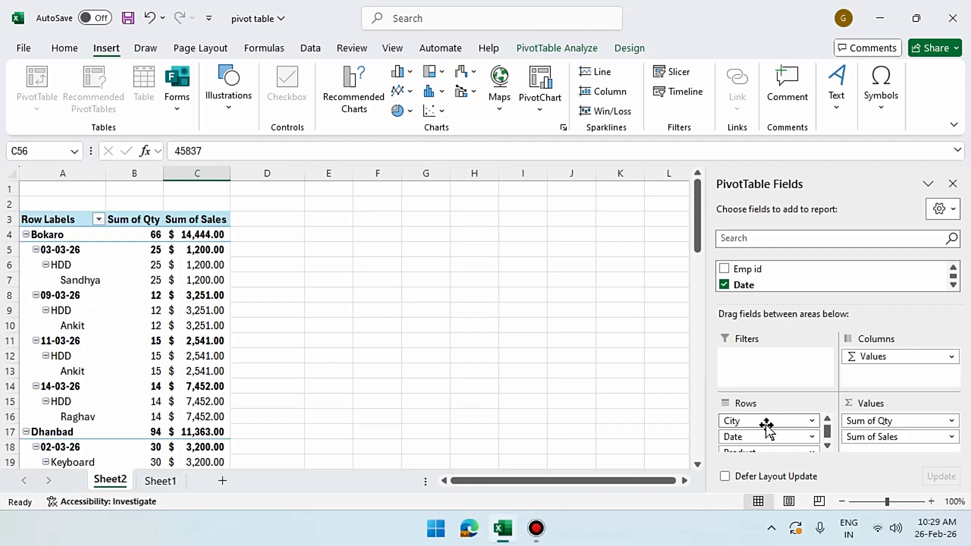
left_click(724, 285)
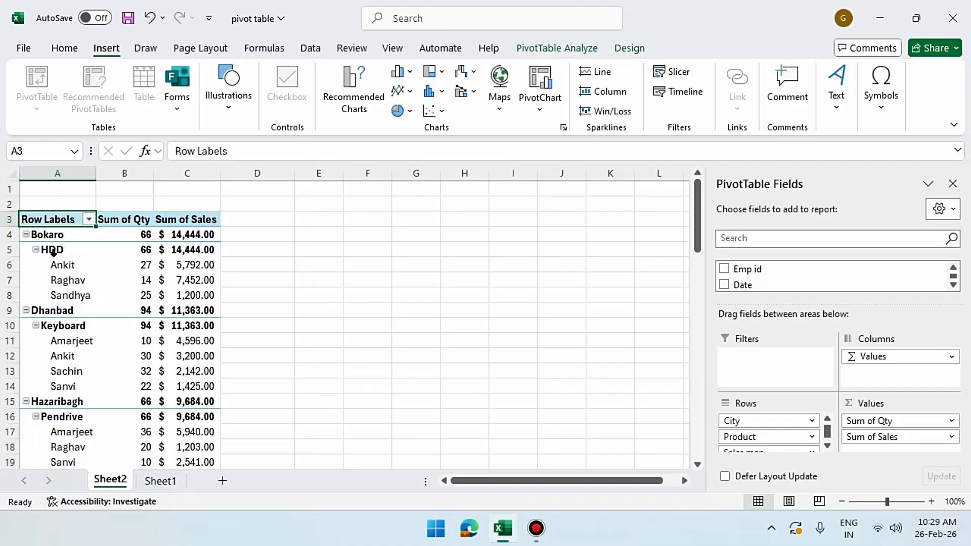
Enlarge the field list and remove Sales man so each city lists only its products
left_click(48, 235)
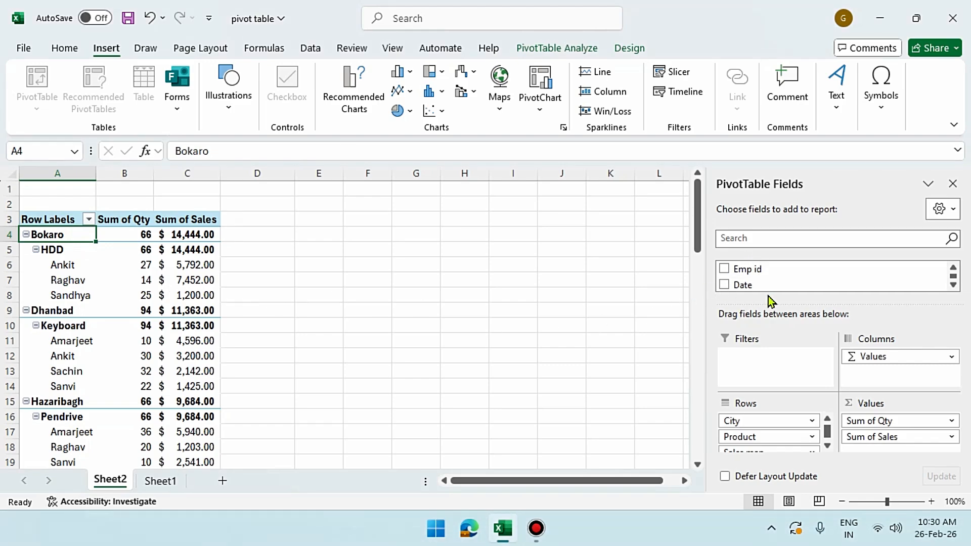
left_click_drag(778, 304, 784, 354)
scroll(761, 314, "down", 1)
scroll(761, 313, "up", 1)
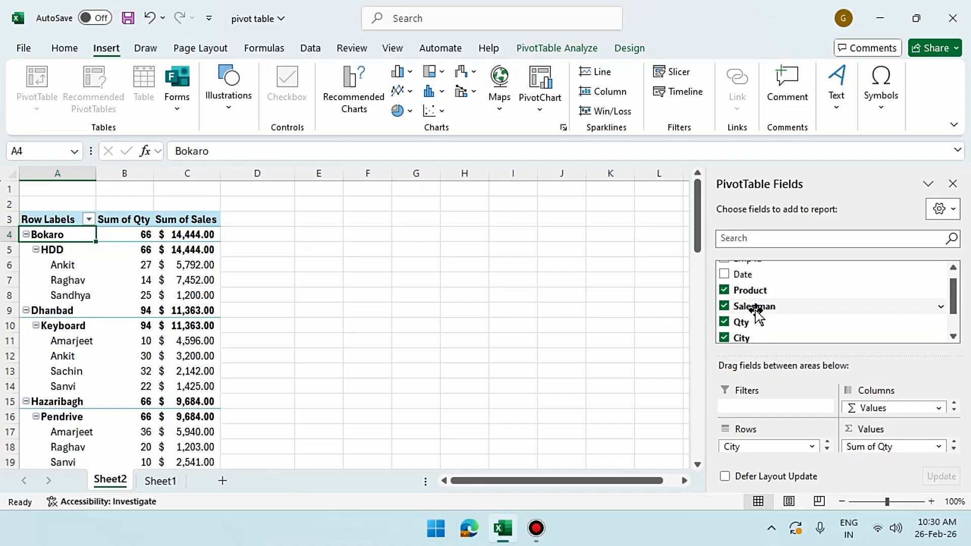
left_click(724, 307)
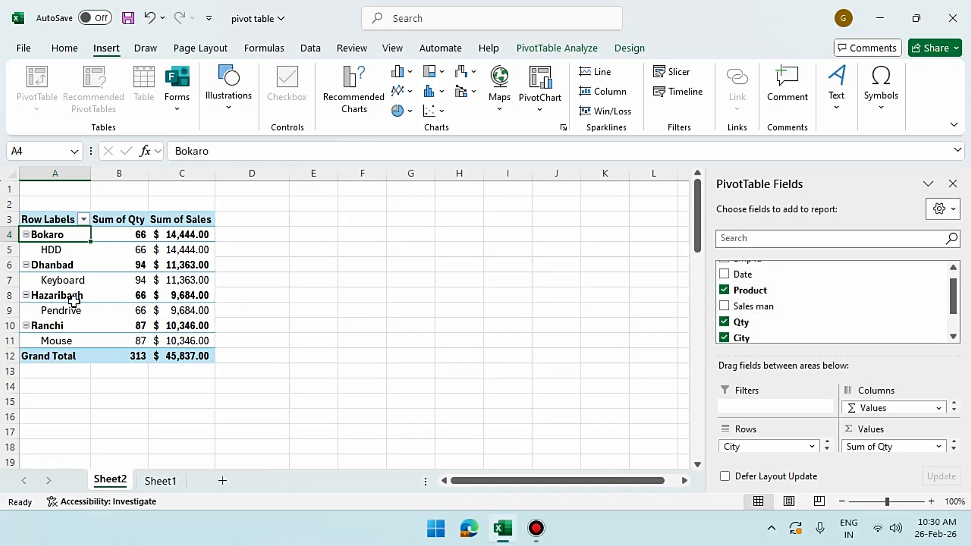
scroll(774, 320, "down", 1)
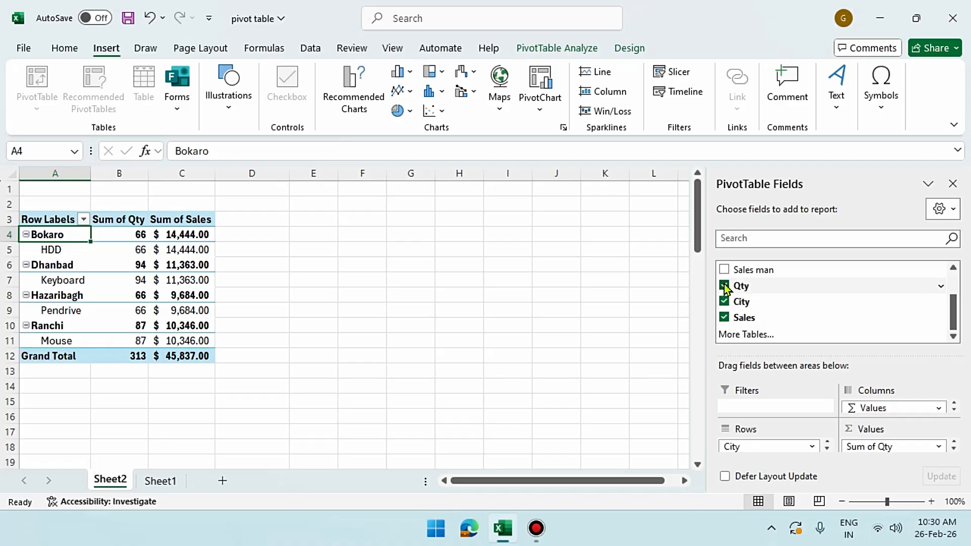
scroll(724, 304, "up", 1)
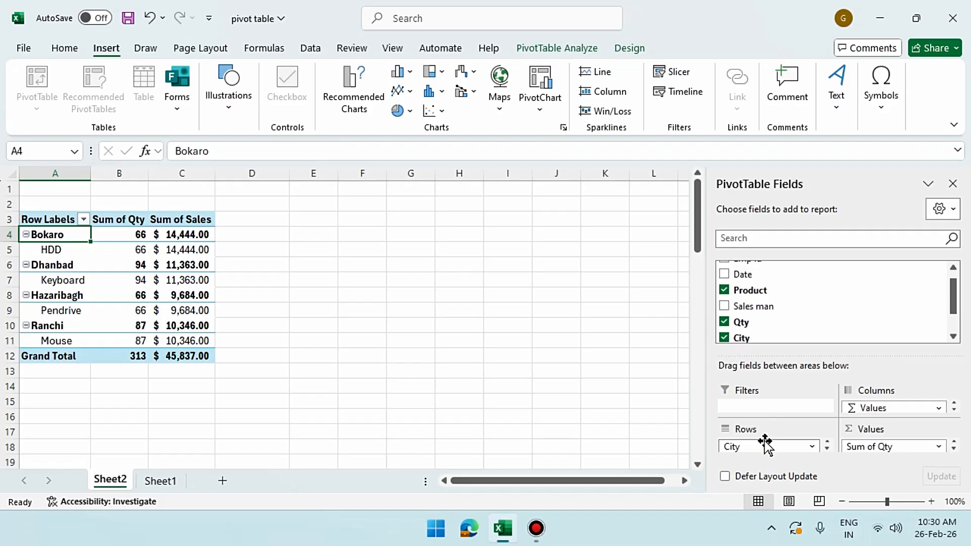
Put Product above City in Rows and review the values, e.g. Mouse at 87 units
left_click_drag(762, 448, 763, 430)
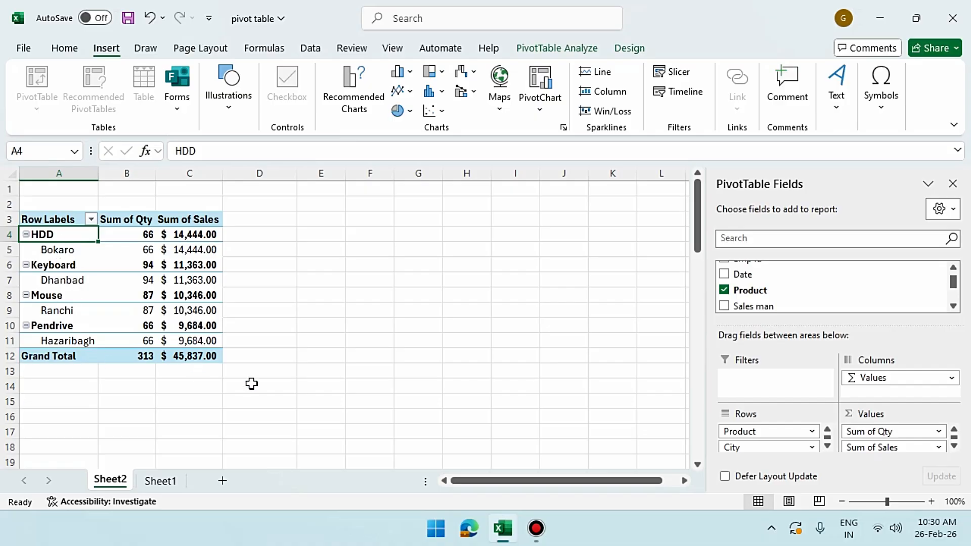
left_click(69, 253)
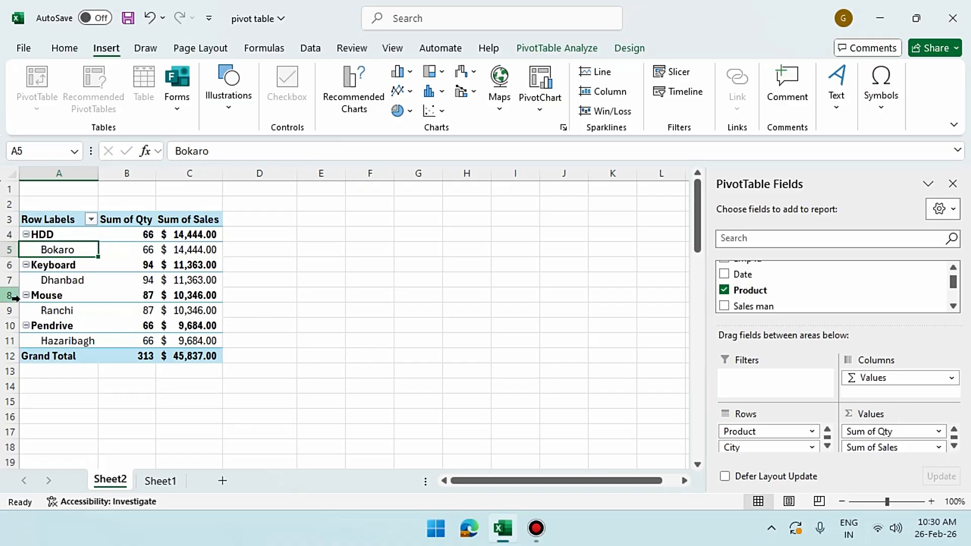
left_click(137, 295)
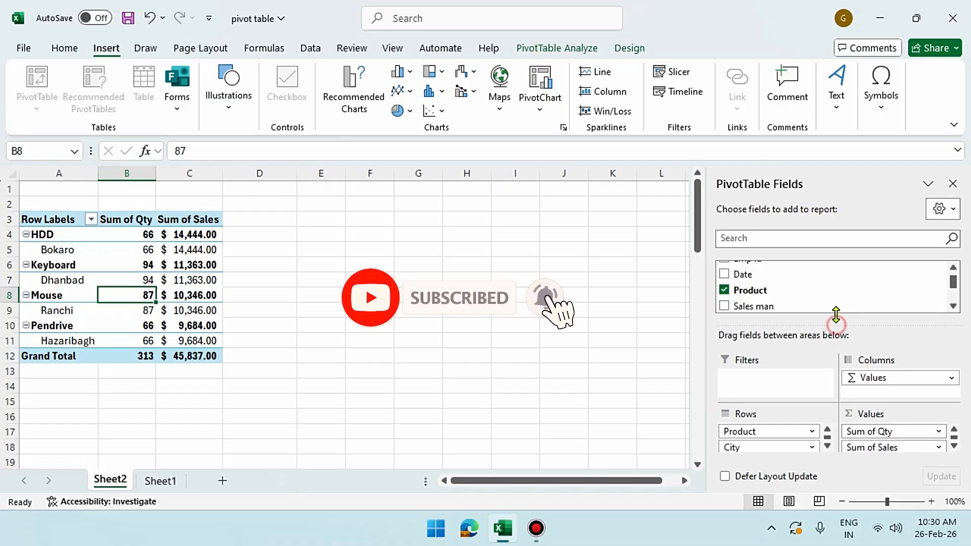
left_click_drag(837, 323, 836, 292)
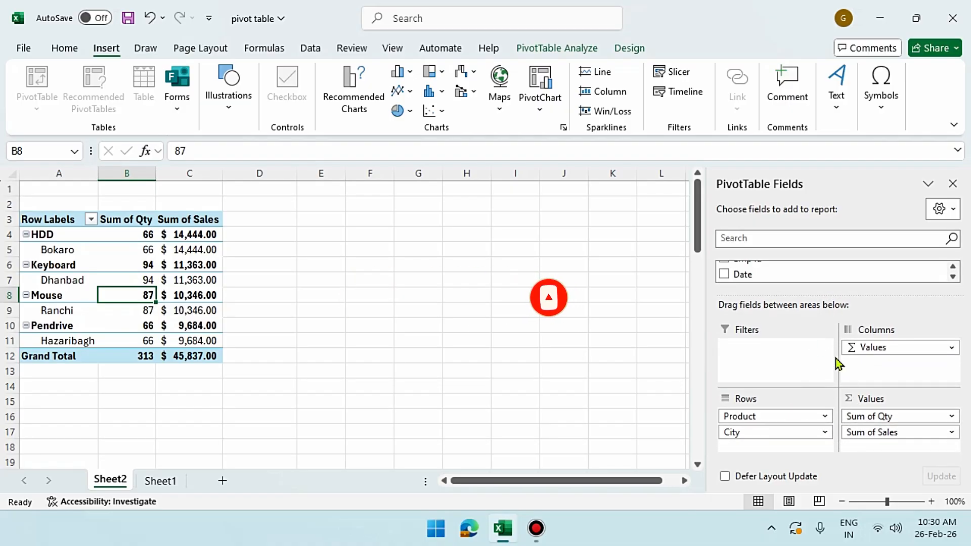
scroll(793, 279, "up", 1)
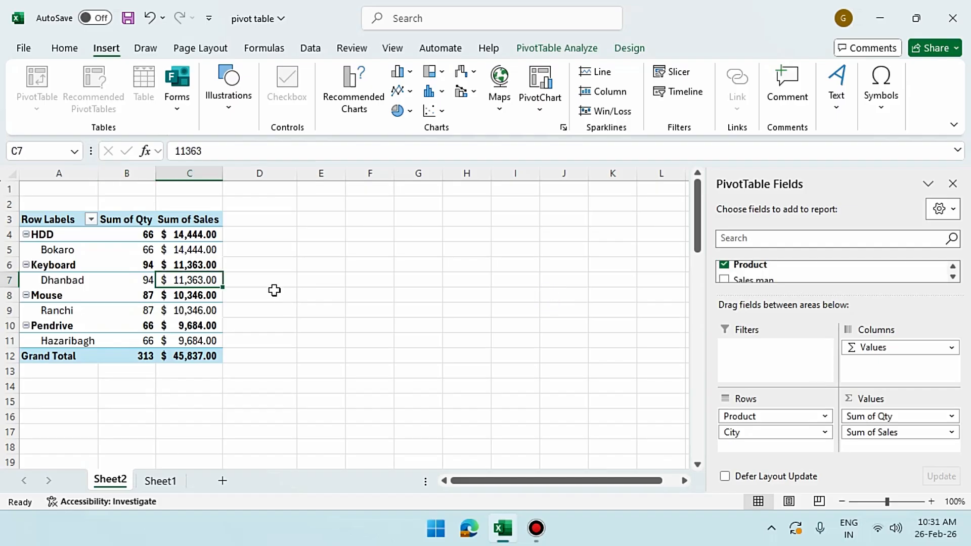
left_click(275, 300)
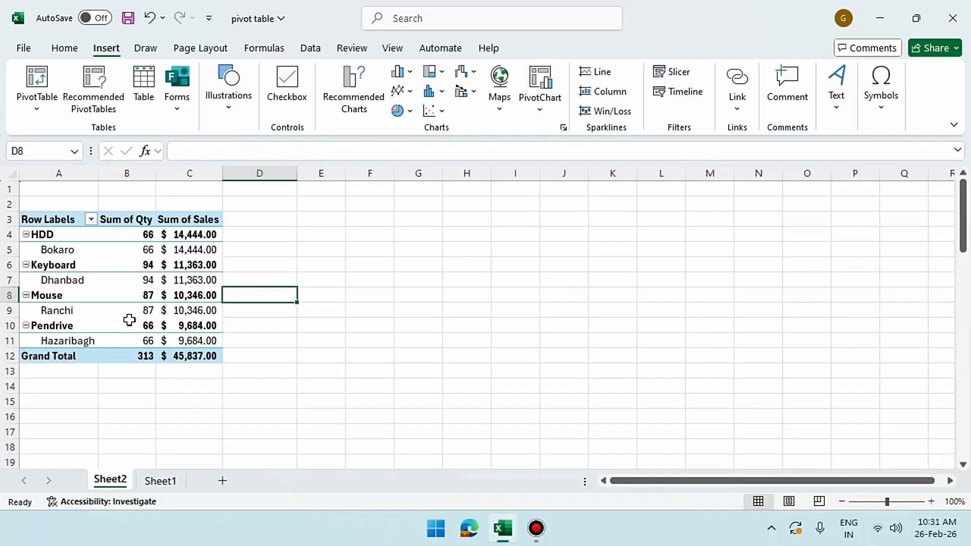
left_click(130, 310)
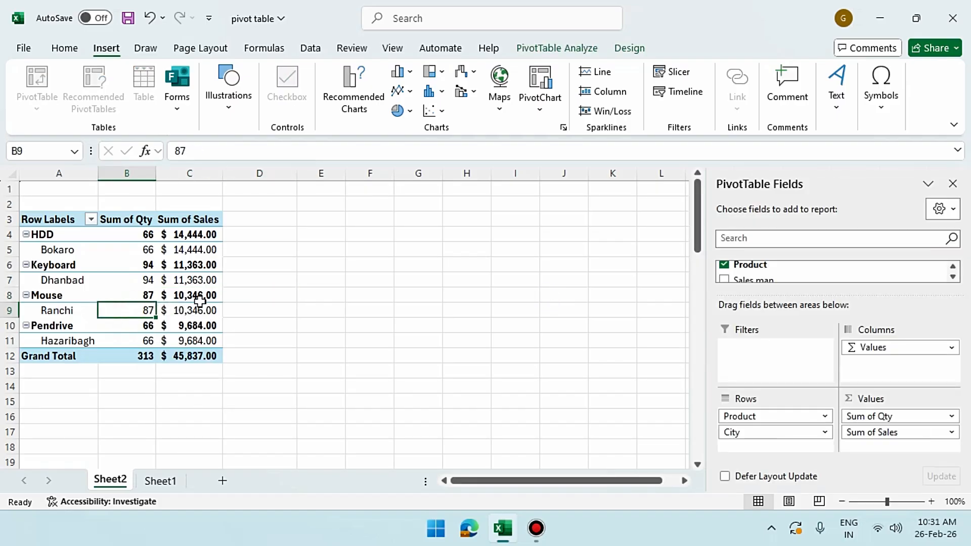